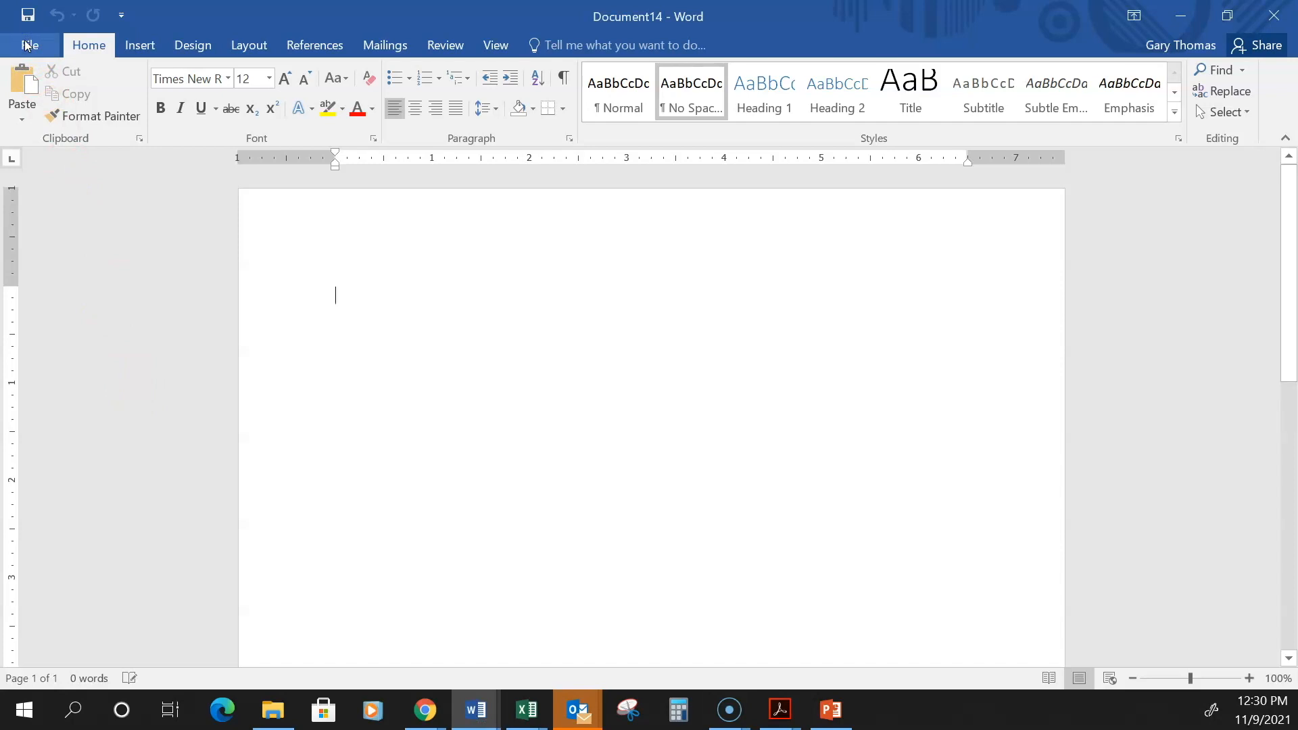
Search the new-document templates for "mla" and create a document from the MLA style paper template
{"action": "left_click", "coordinate": [27, 45]}
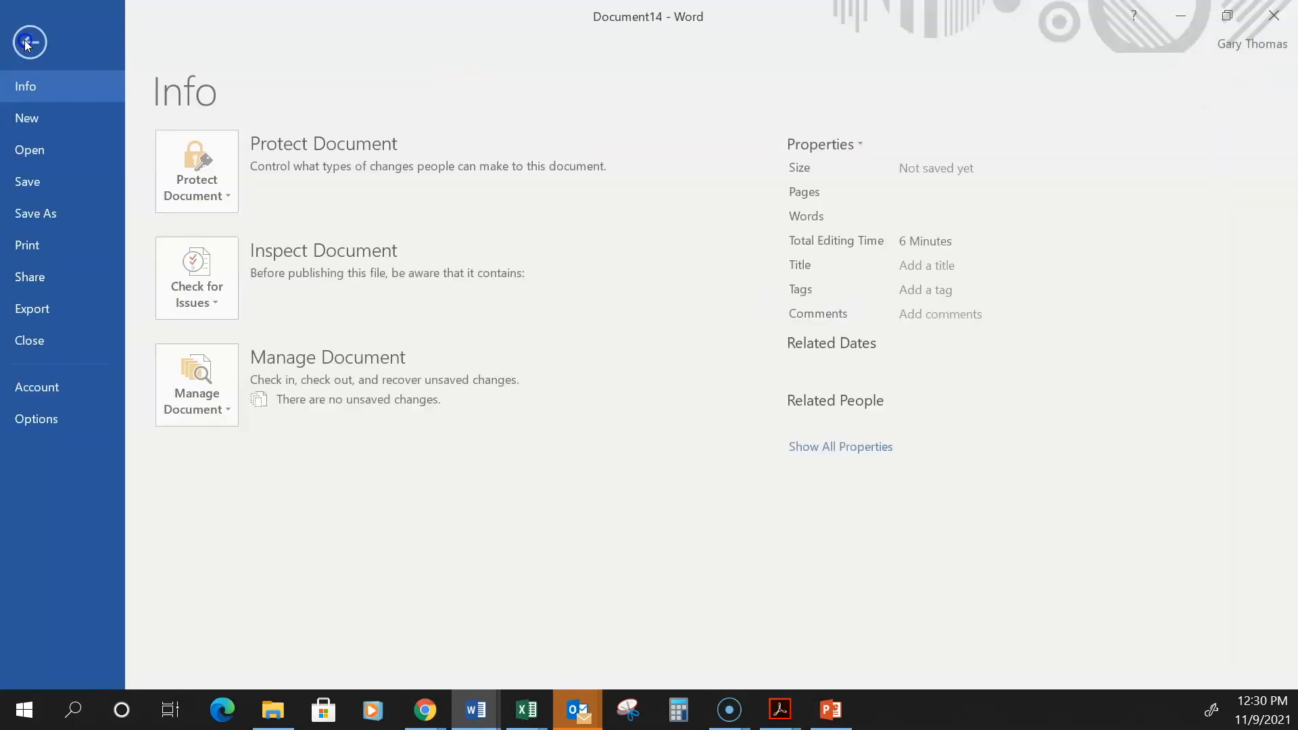
{"action": "left_click", "coordinate": [43, 131]}
{"action": "left_click", "coordinate": [236, 155]}
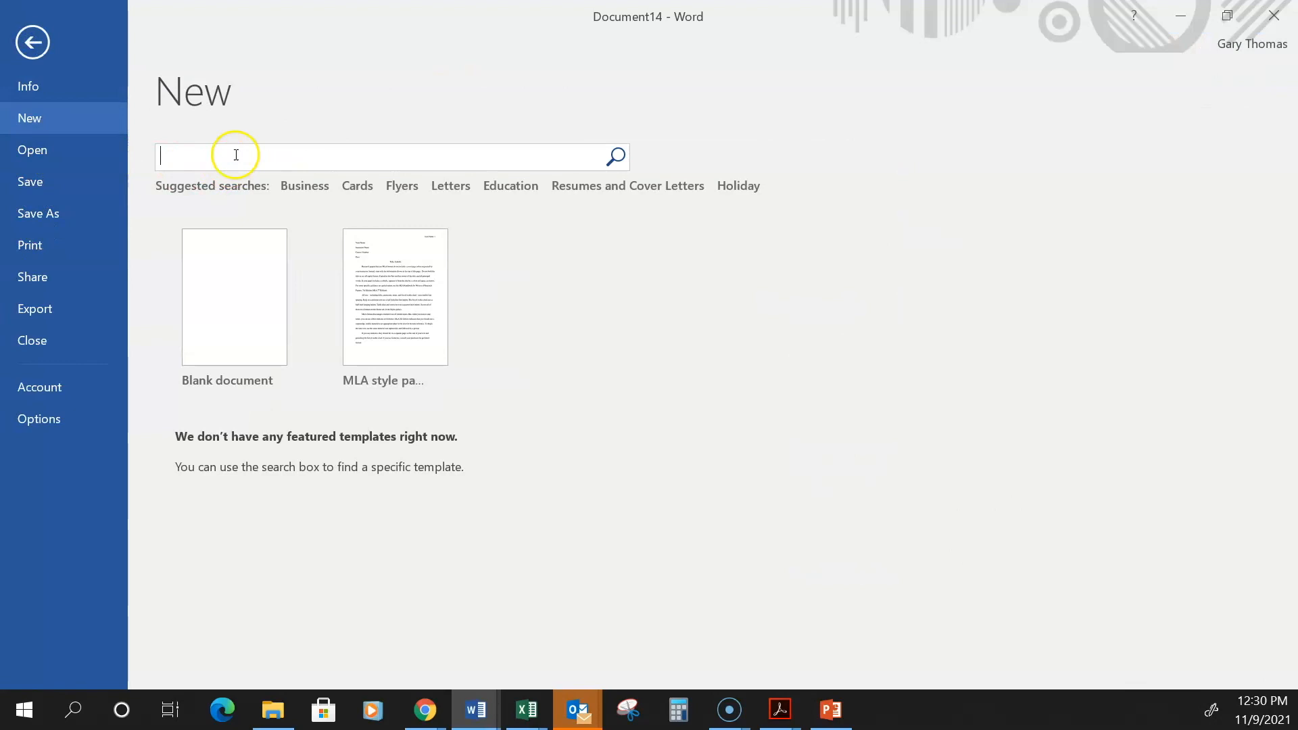
{"action": "type", "text": "mla"}
{"action": "key", "text": "Return"}
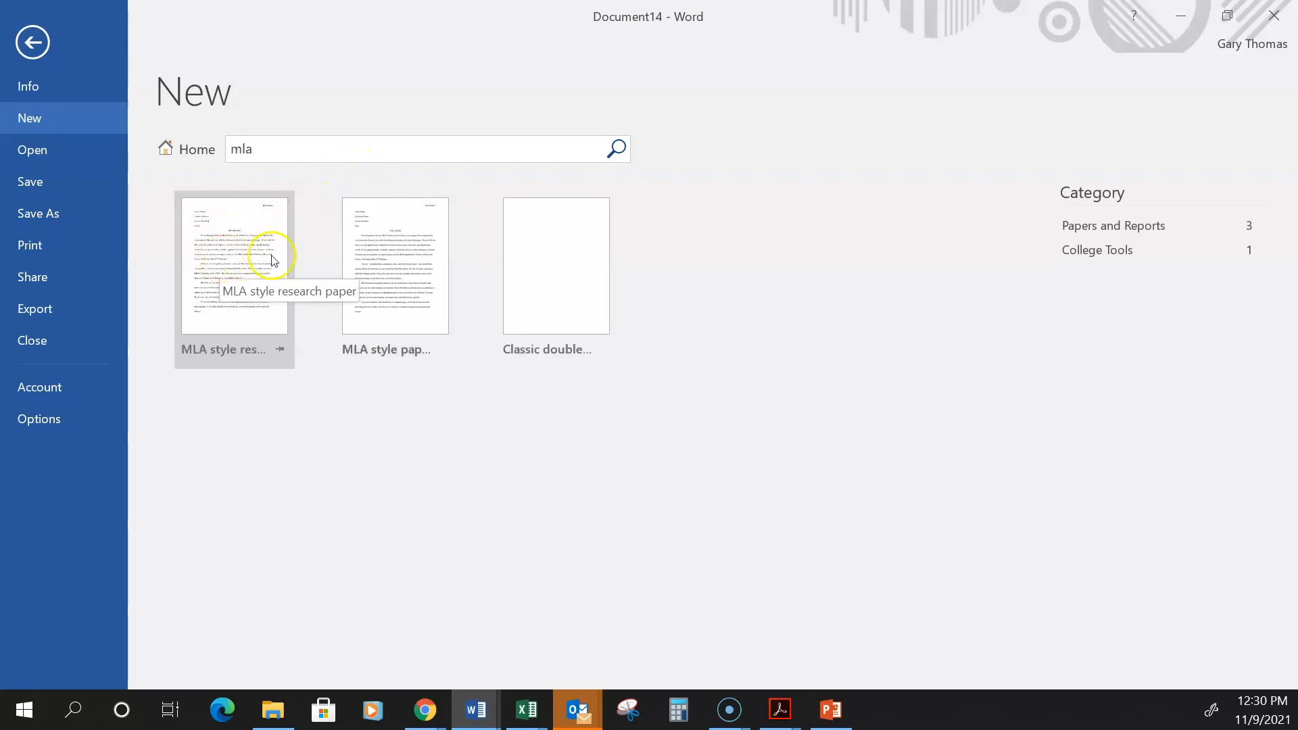
{"action": "left_click", "coordinate": [360, 278]}
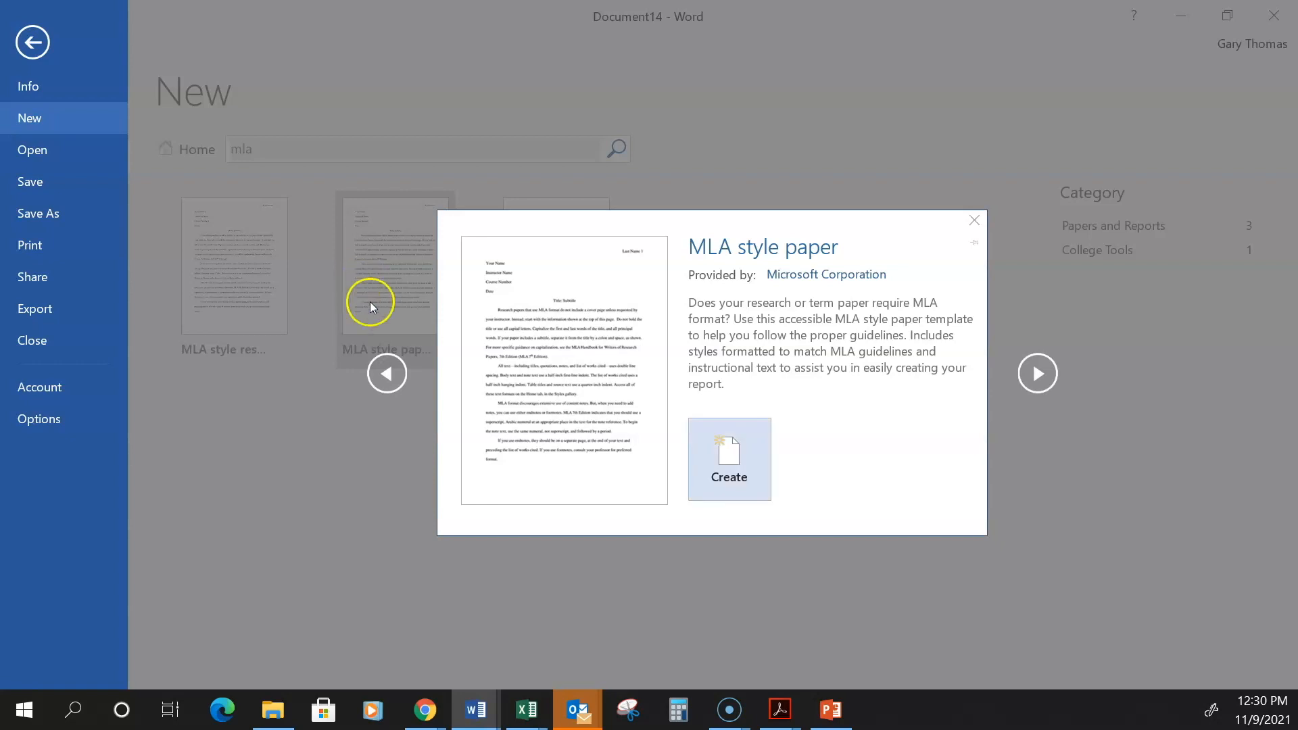
{"action": "left_click", "coordinate": [744, 470]}
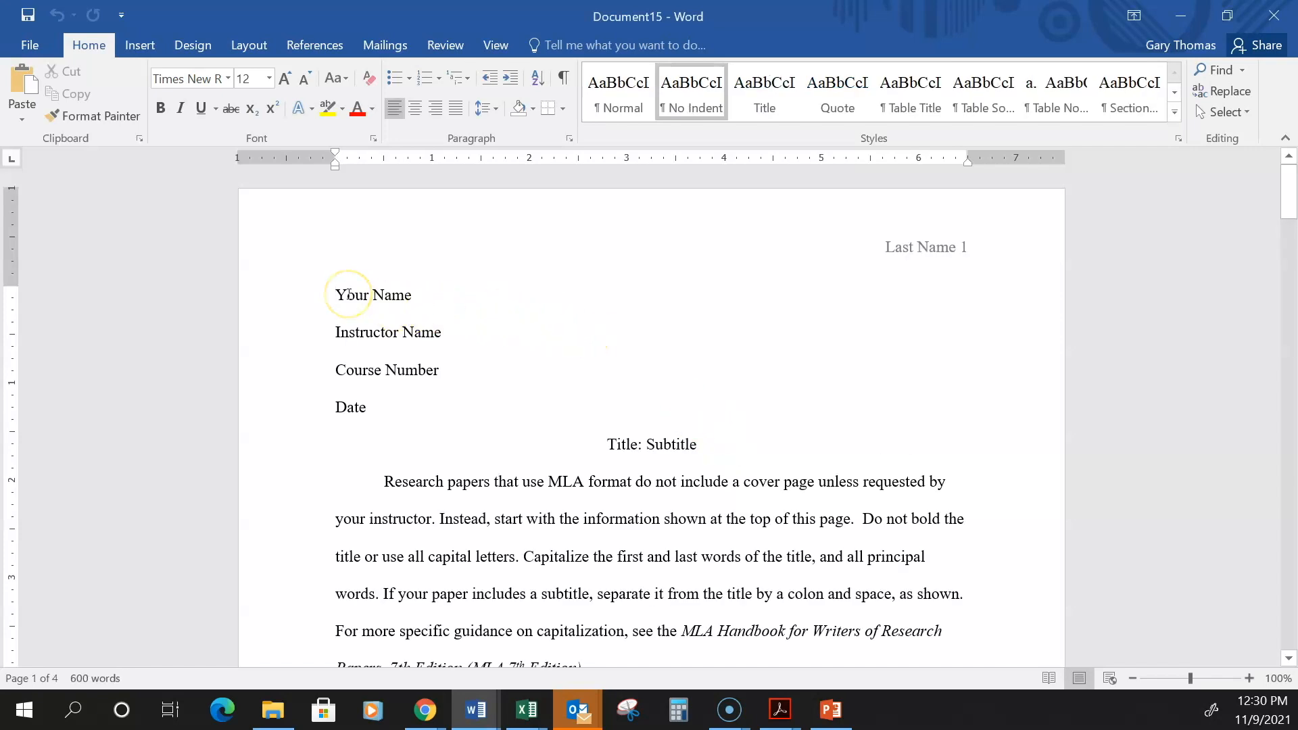
Replace the "Your Name" placeholder at the start of the paper with the student's full name
{"action": "triple_click", "coordinate": [349, 295]}
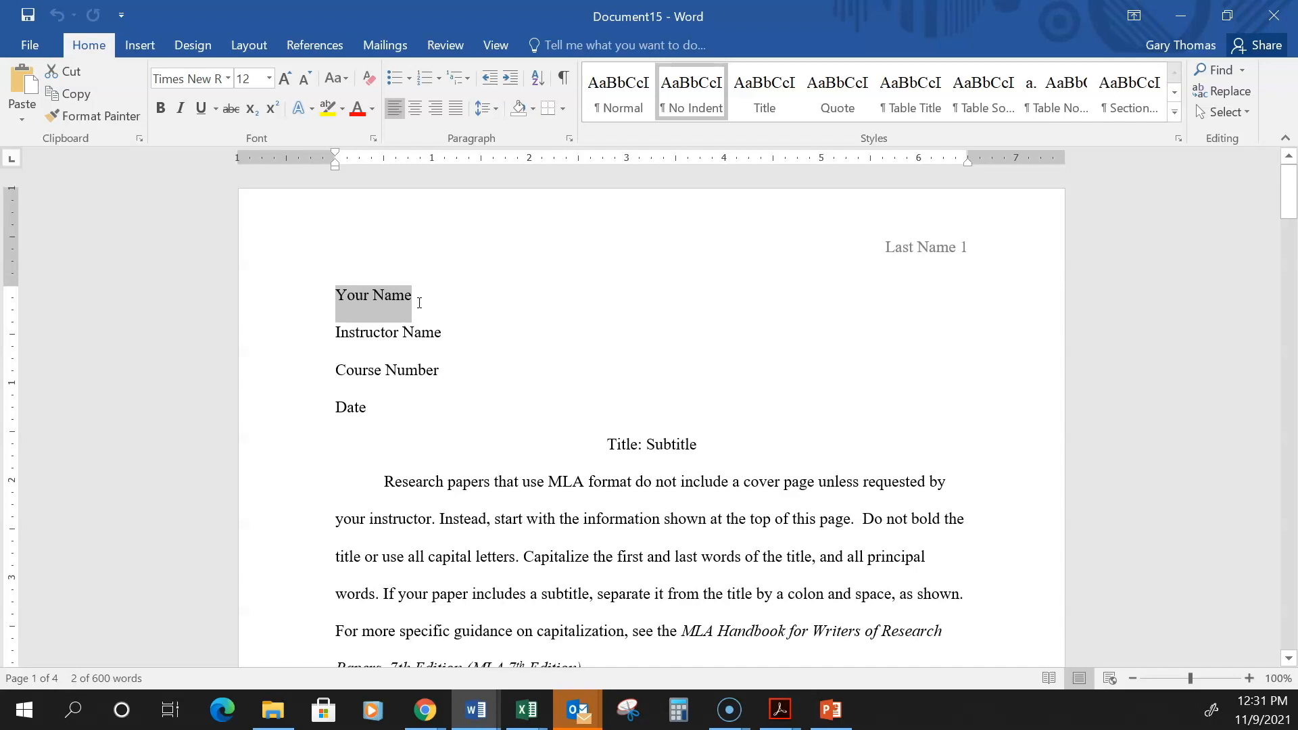
{"action": "type", "text": "Fred"}
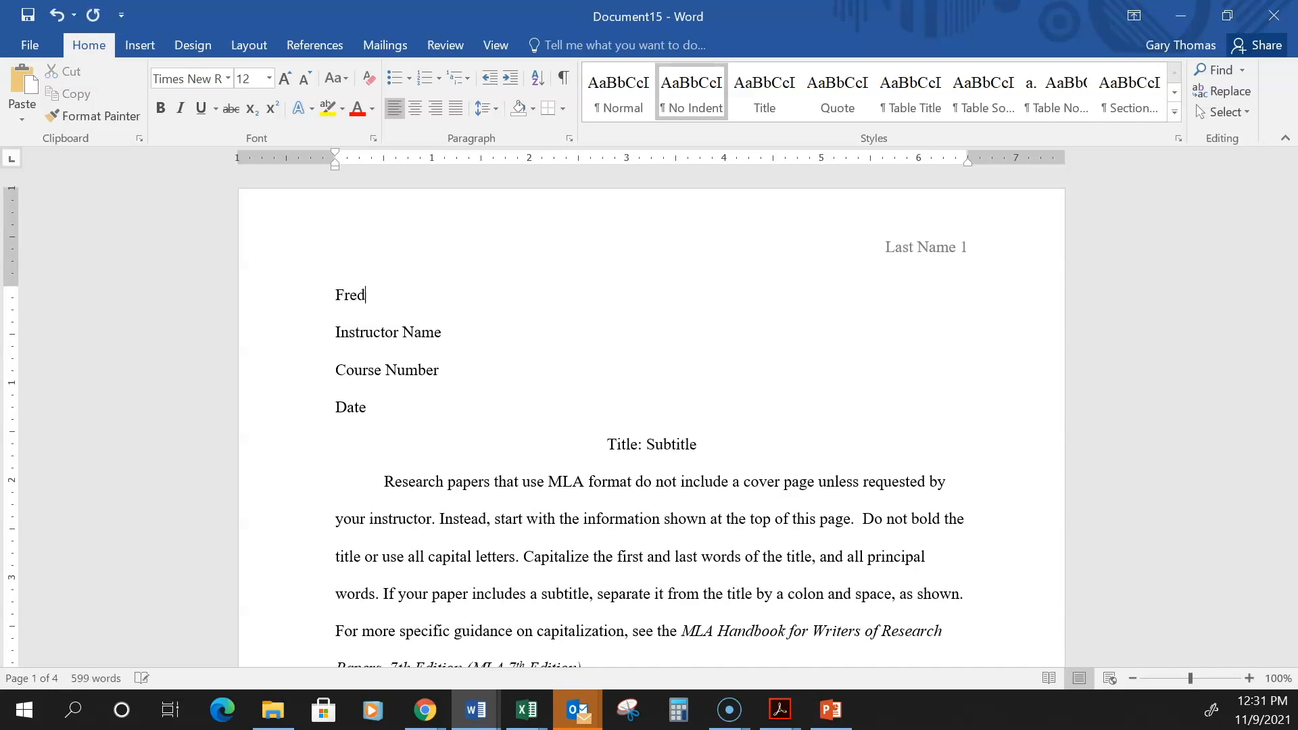
{"action": "type", "text": " Smith"}
Examine the instructor, course number, date, title, subtitle and body text placeholders on the first page
{"action": "triple_click", "coordinate": [405, 345]}
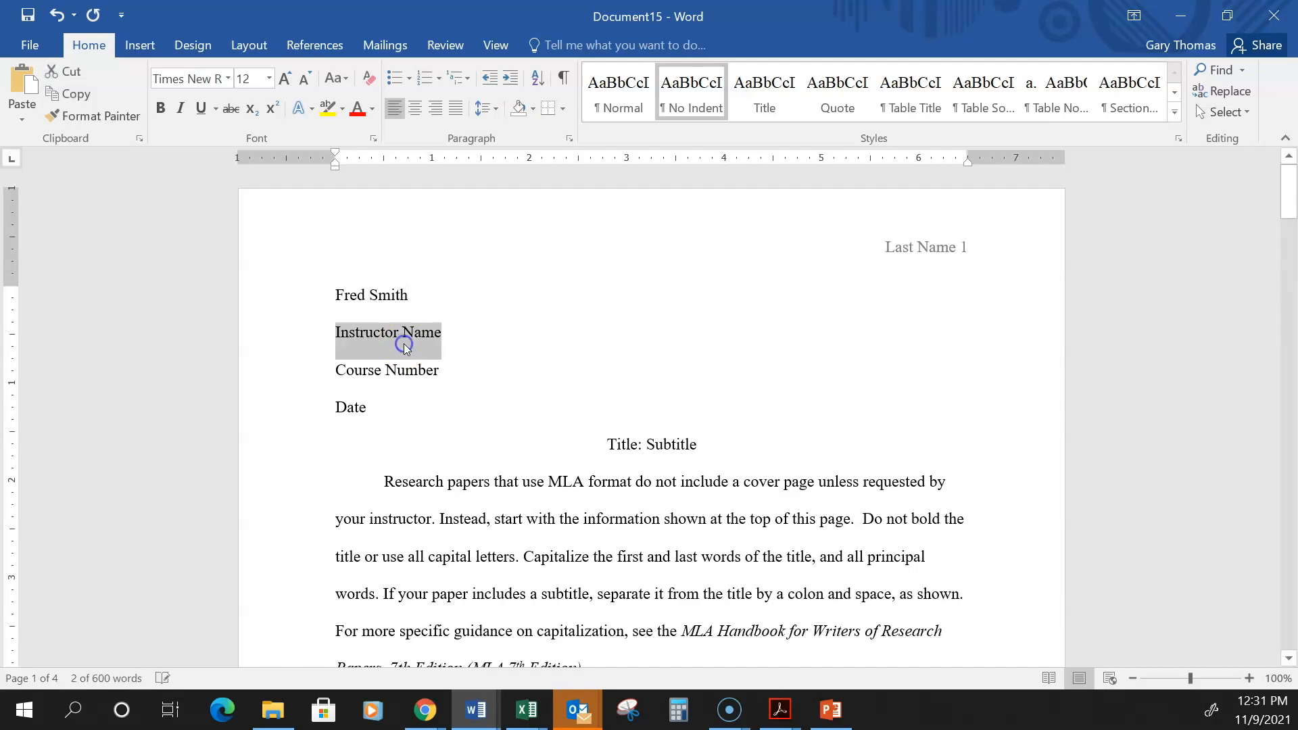
{"action": "triple_click", "coordinate": [400, 380]}
{"action": "triple_click", "coordinate": [353, 413]}
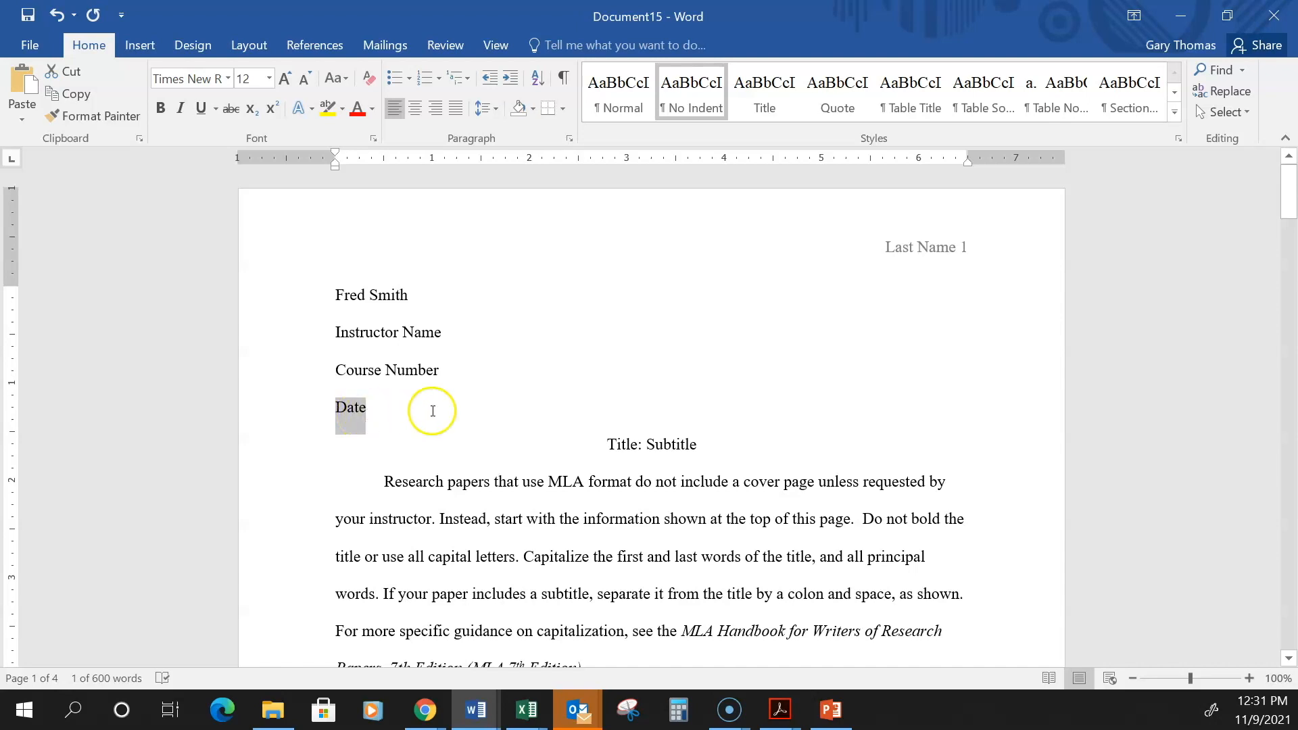
{"action": "double_click", "coordinate": [616, 444]}
{"action": "double_click", "coordinate": [667, 445]}
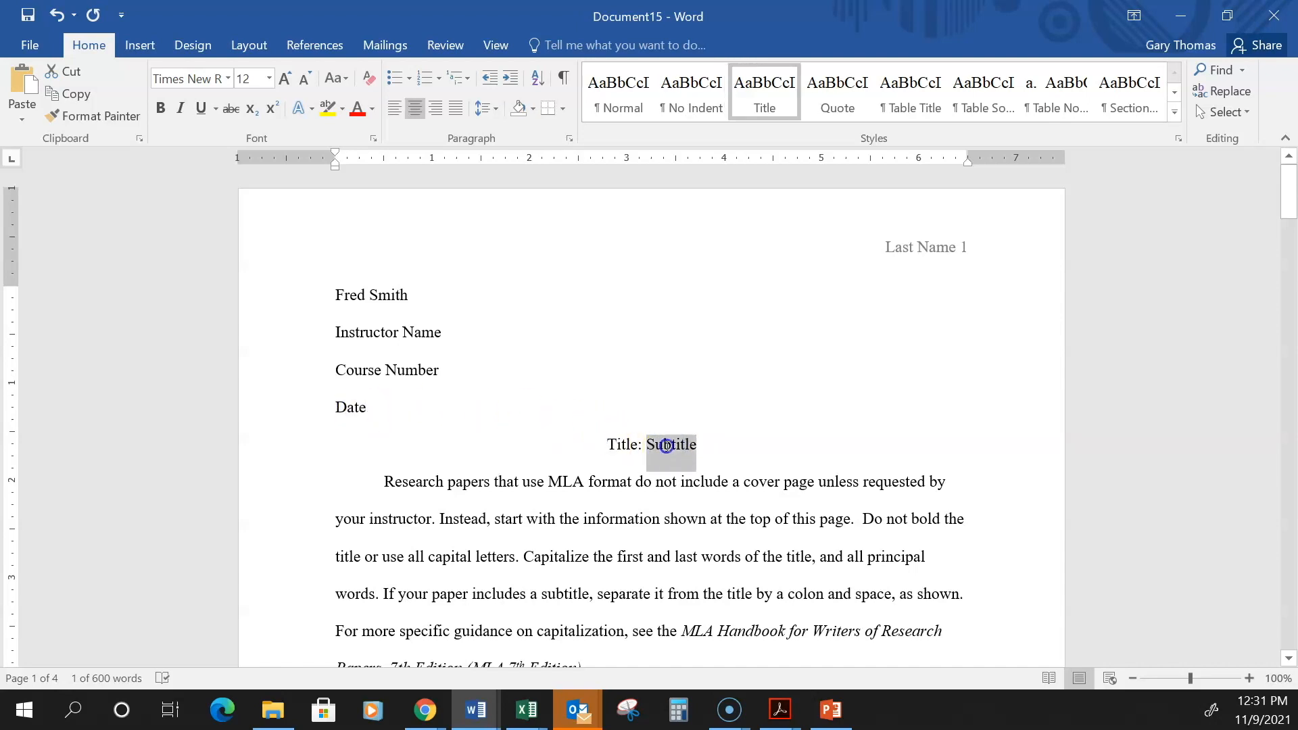
{"action": "triple_click", "coordinate": [610, 480]}
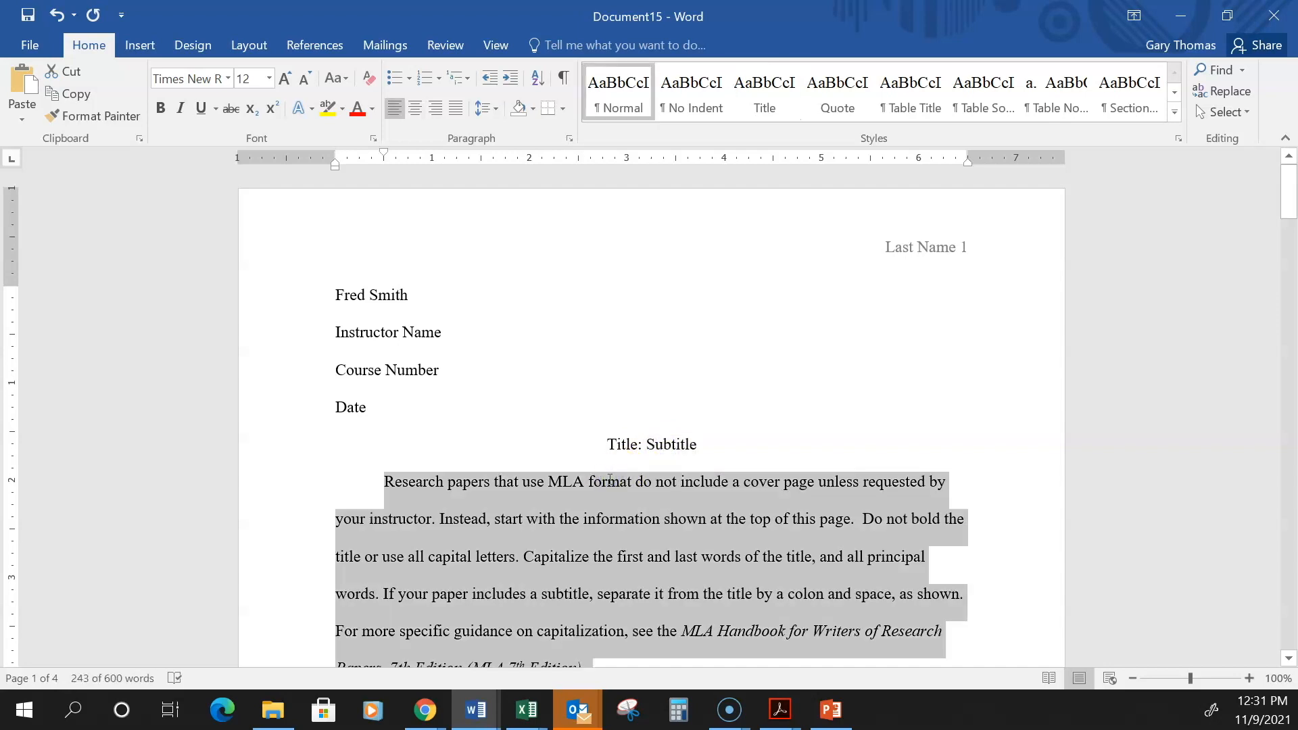
{"action": "scroll", "coordinate": [609, 479], "scroll_direction": "down", "scroll_amount": 3}
{"action": "scroll", "coordinate": [609, 479], "scroll_direction": "down", "scroll_amount": 5}
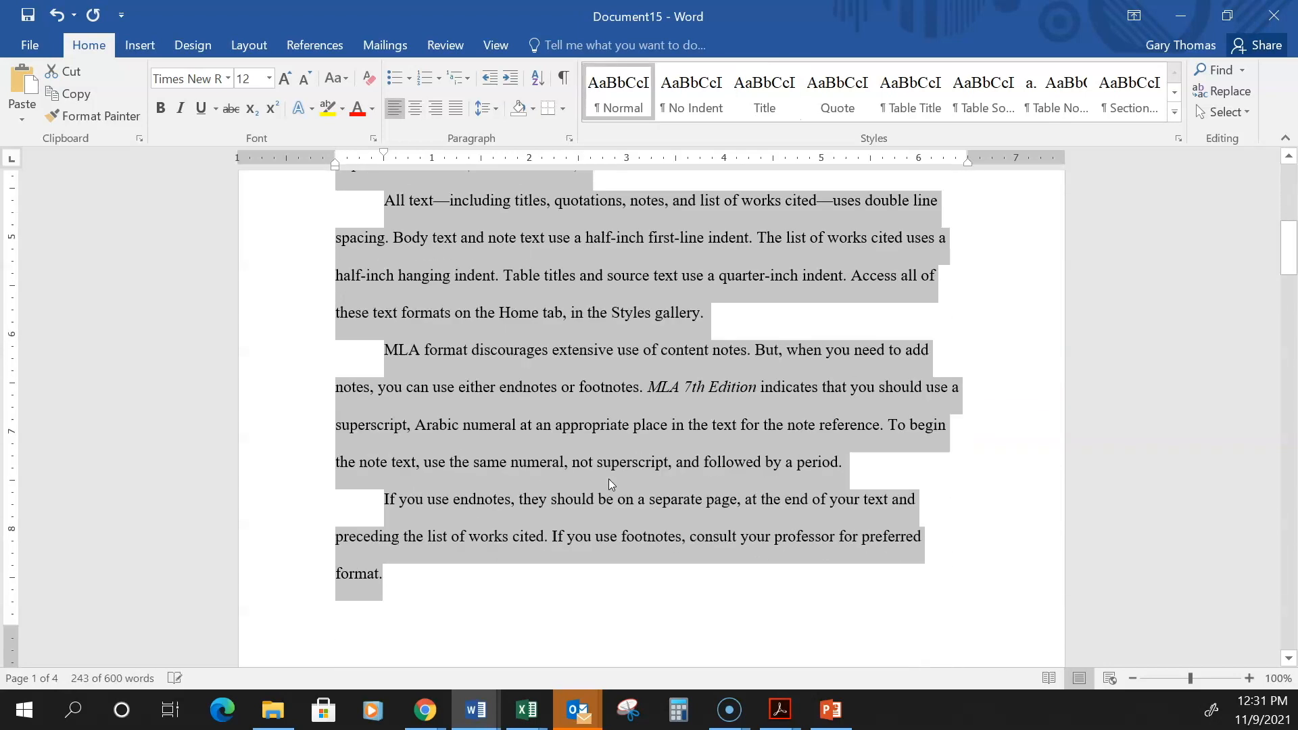
{"action": "scroll", "coordinate": [609, 479], "scroll_direction": "up", "scroll_amount": 8}
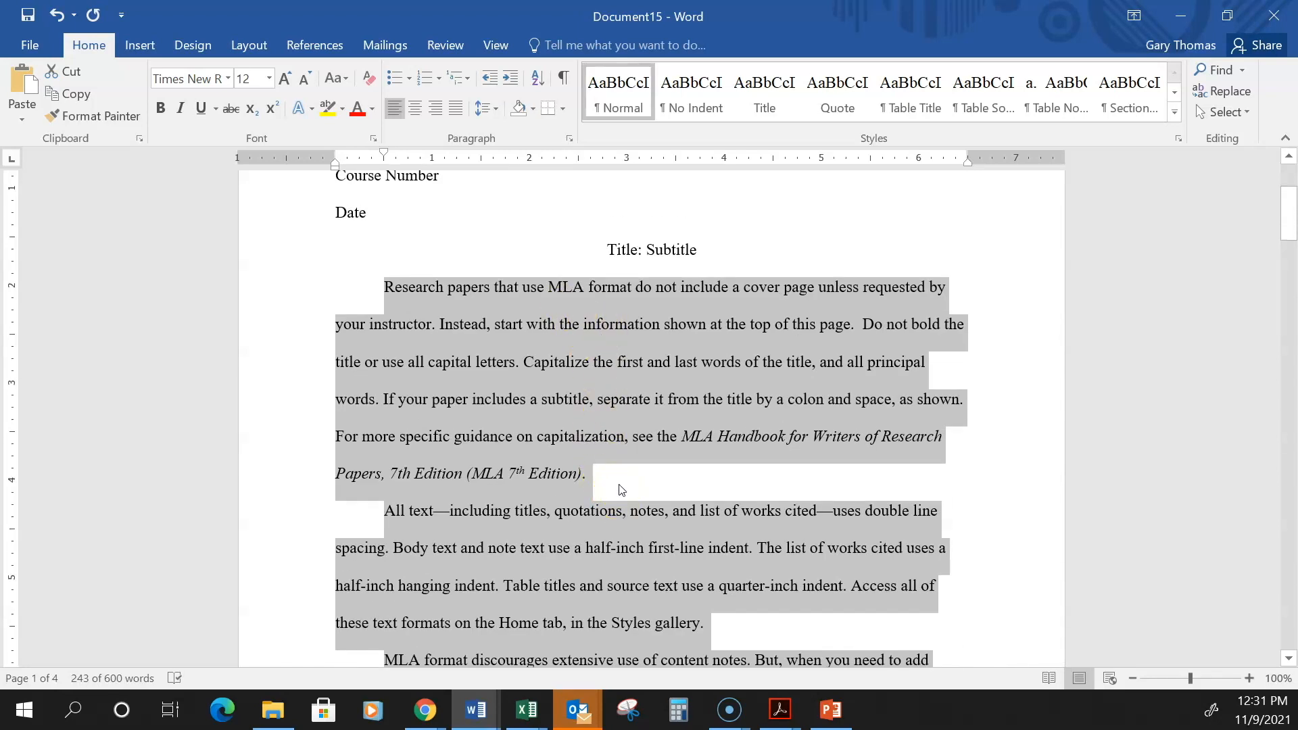
{"action": "scroll", "coordinate": [621, 490], "scroll_direction": "up", "scroll_amount": 5}
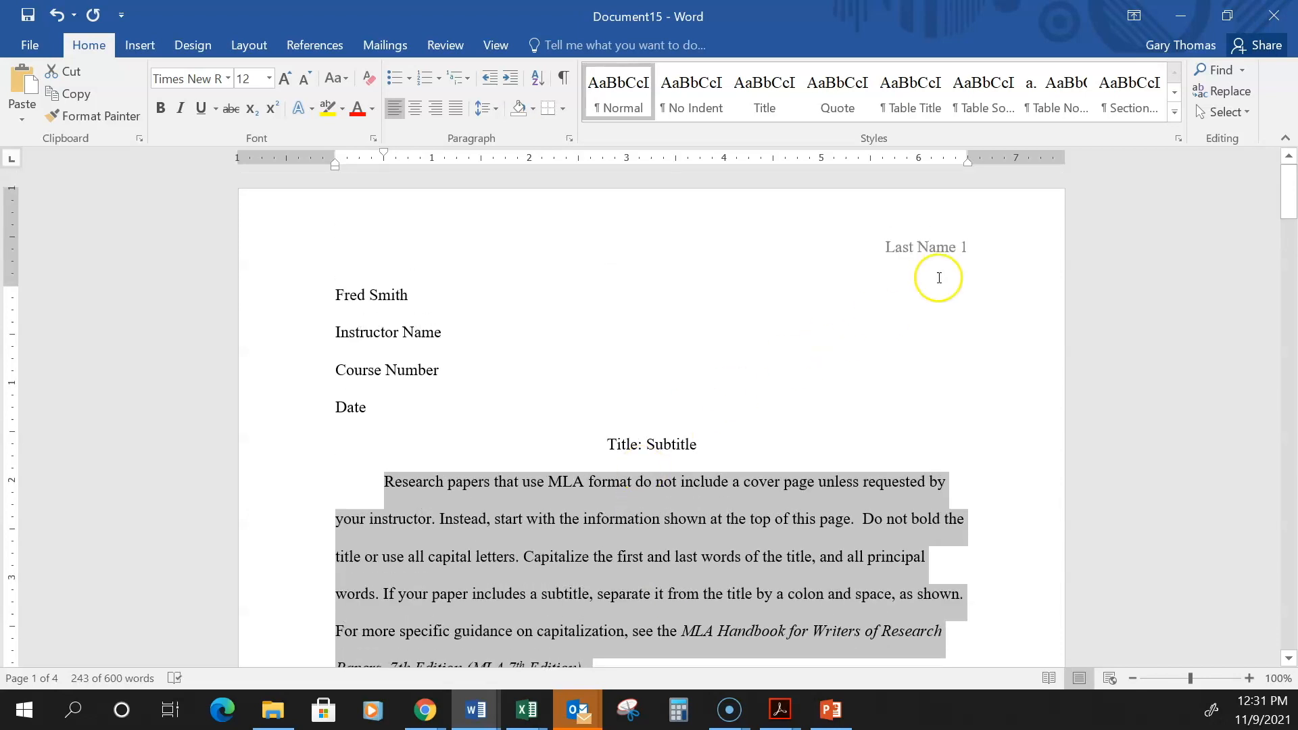
Replace the "Last Name" placeholder in the first page header with the student's last name and return to the body text
{"action": "double_click", "coordinate": [925, 244]}
{"action": "left_click", "coordinate": [925, 242]}
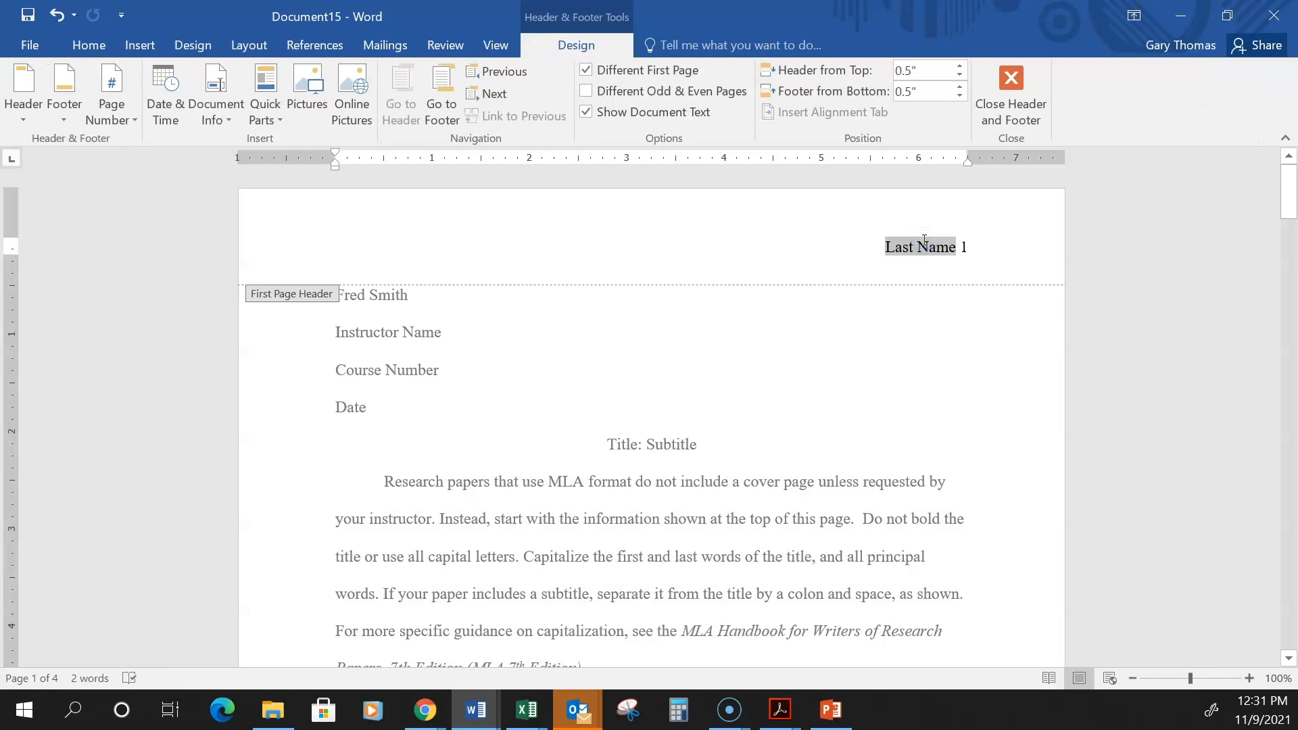
{"action": "type", "text": "Smith"}
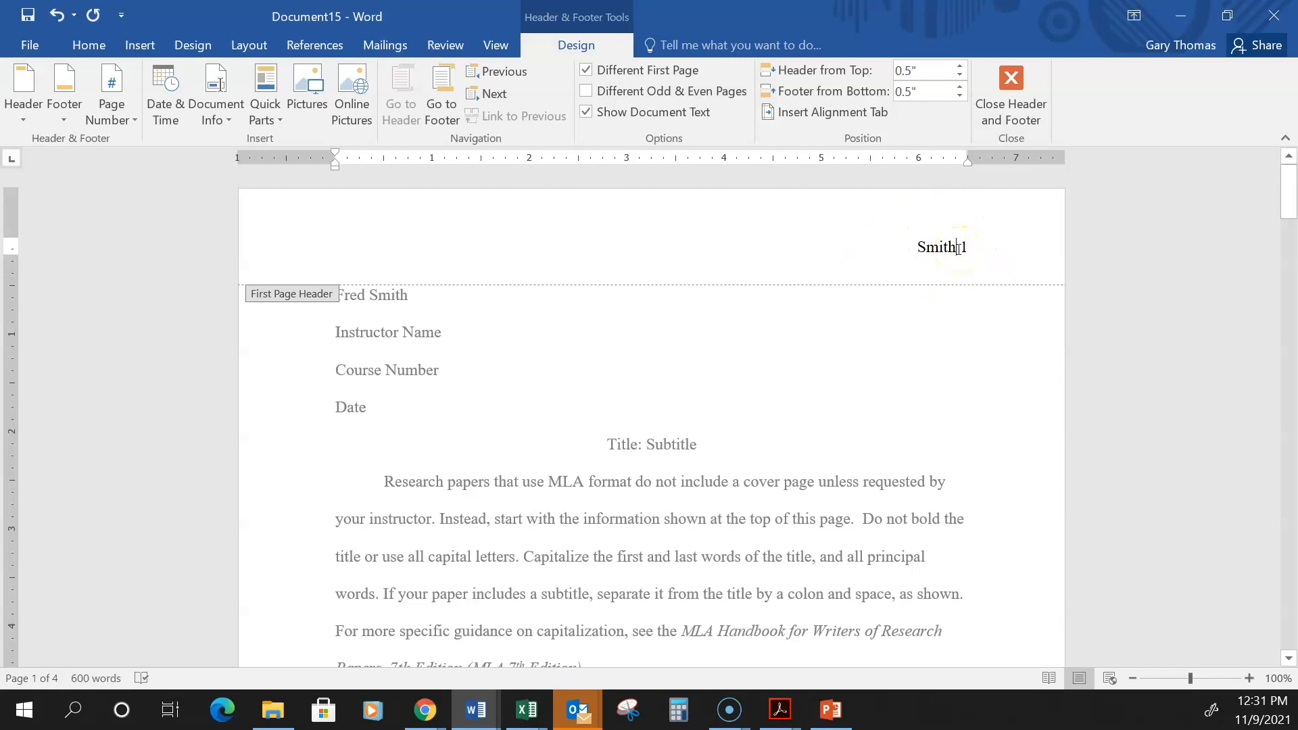
{"action": "double_click", "coordinate": [856, 314]}
Review the template's remaining pages through to the Works Cited page and its first sample book entry
{"action": "scroll", "coordinate": [587, 326], "scroll_direction": "down", "scroll_amount": 3}
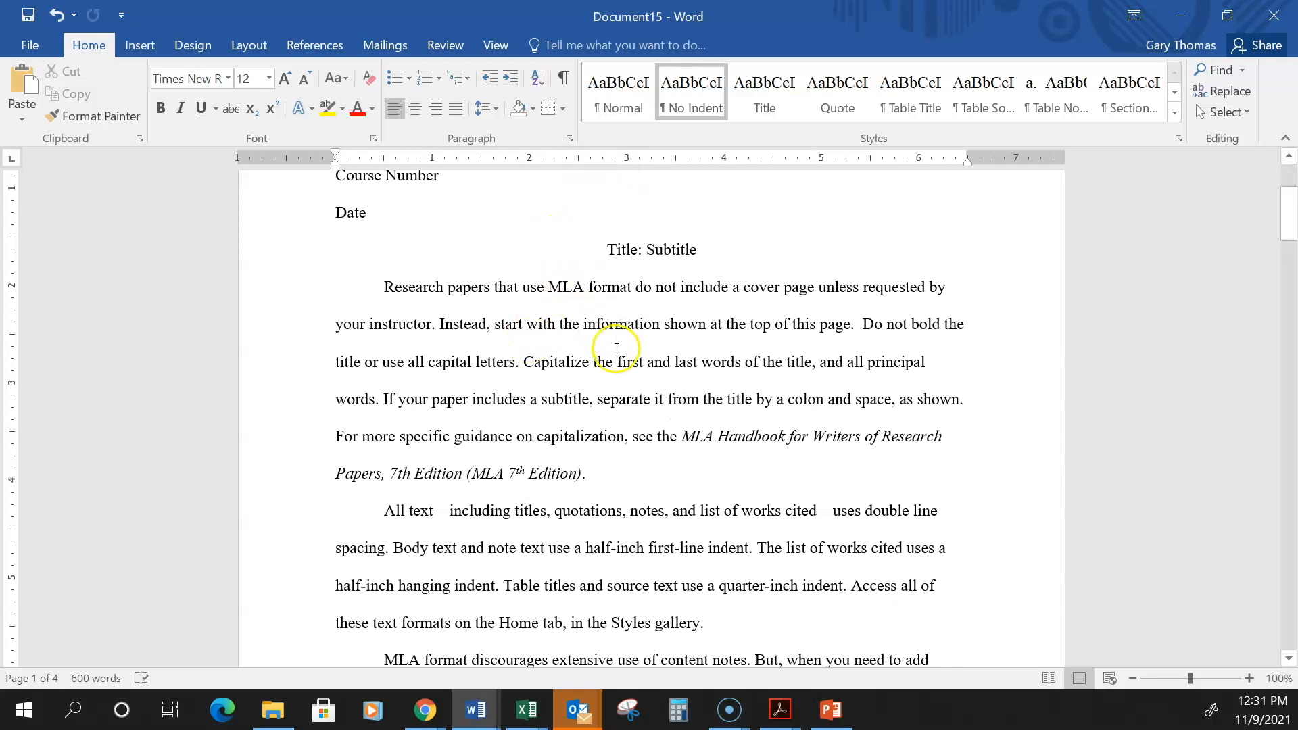
{"action": "scroll", "coordinate": [617, 349], "scroll_direction": "down", "scroll_amount": 6}
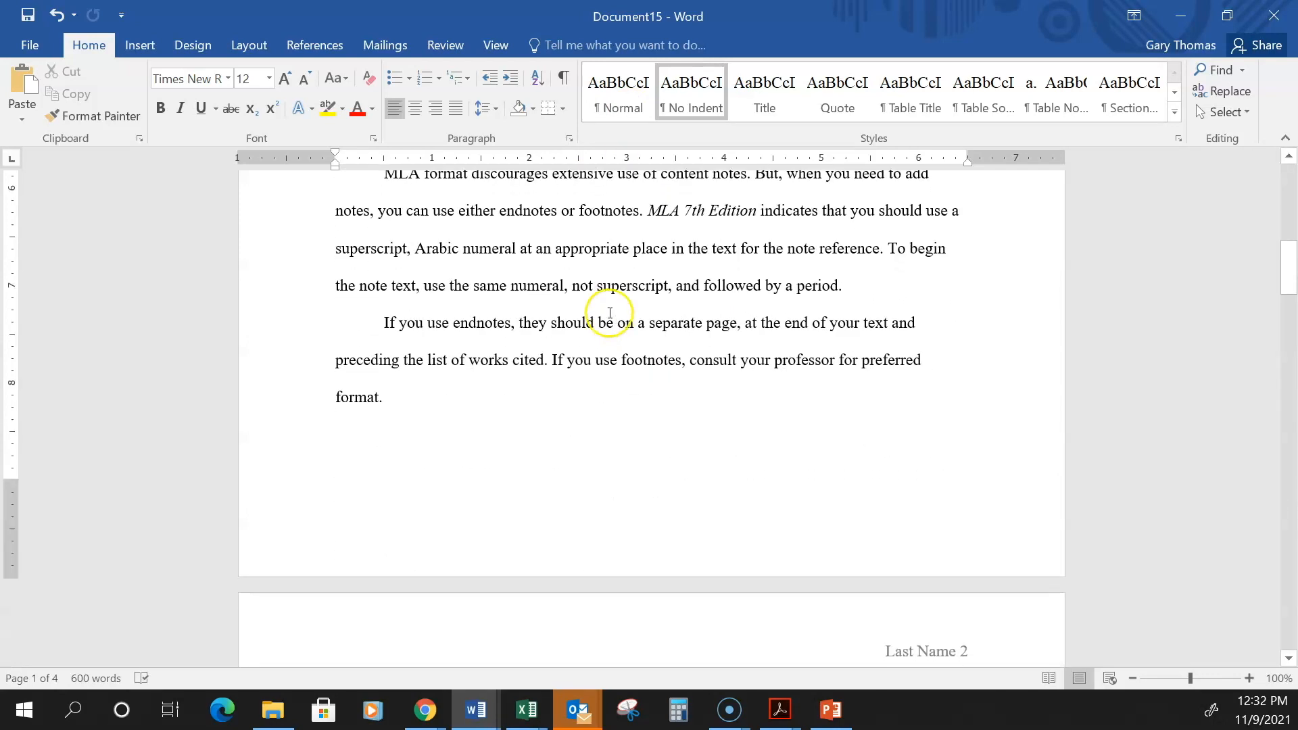
{"action": "scroll", "coordinate": [622, 312], "scroll_direction": "down", "scroll_amount": 7}
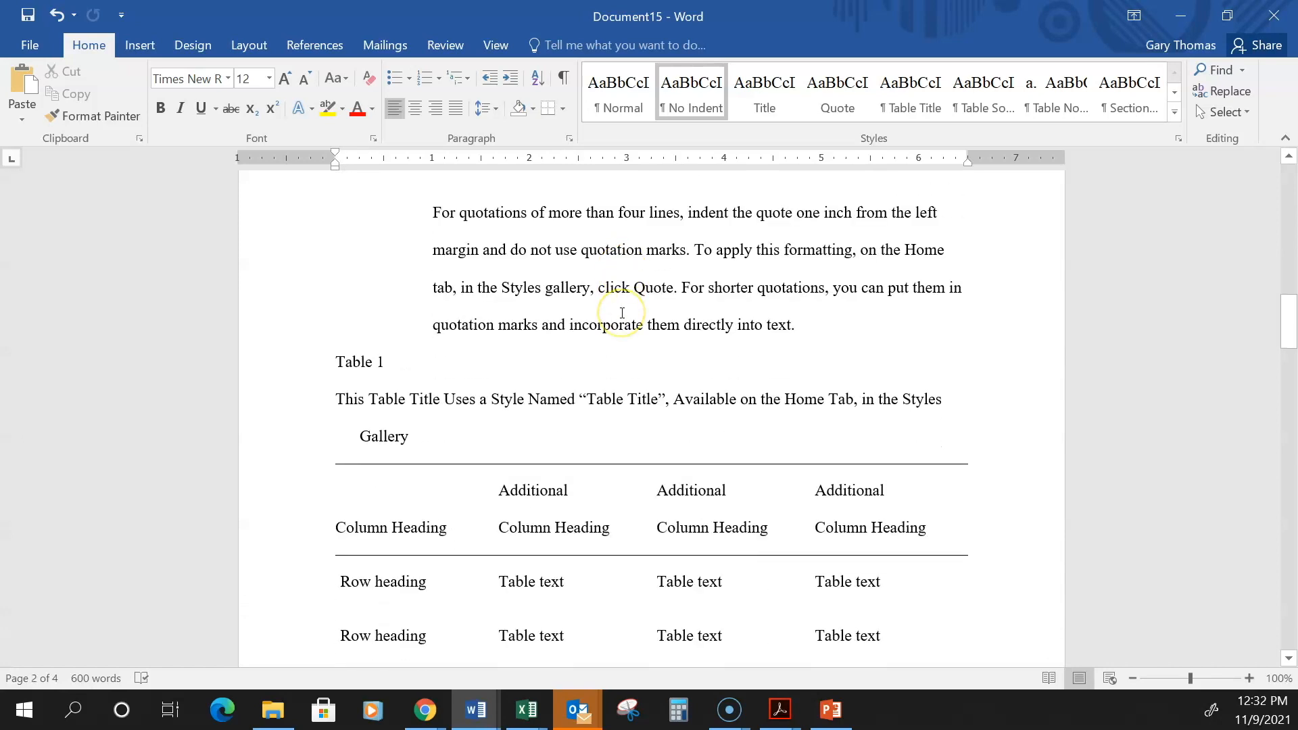
{"action": "scroll", "coordinate": [622, 312], "scroll_direction": "down", "scroll_amount": 5}
{"action": "scroll", "coordinate": [623, 312], "scroll_direction": "down", "scroll_amount": 10}
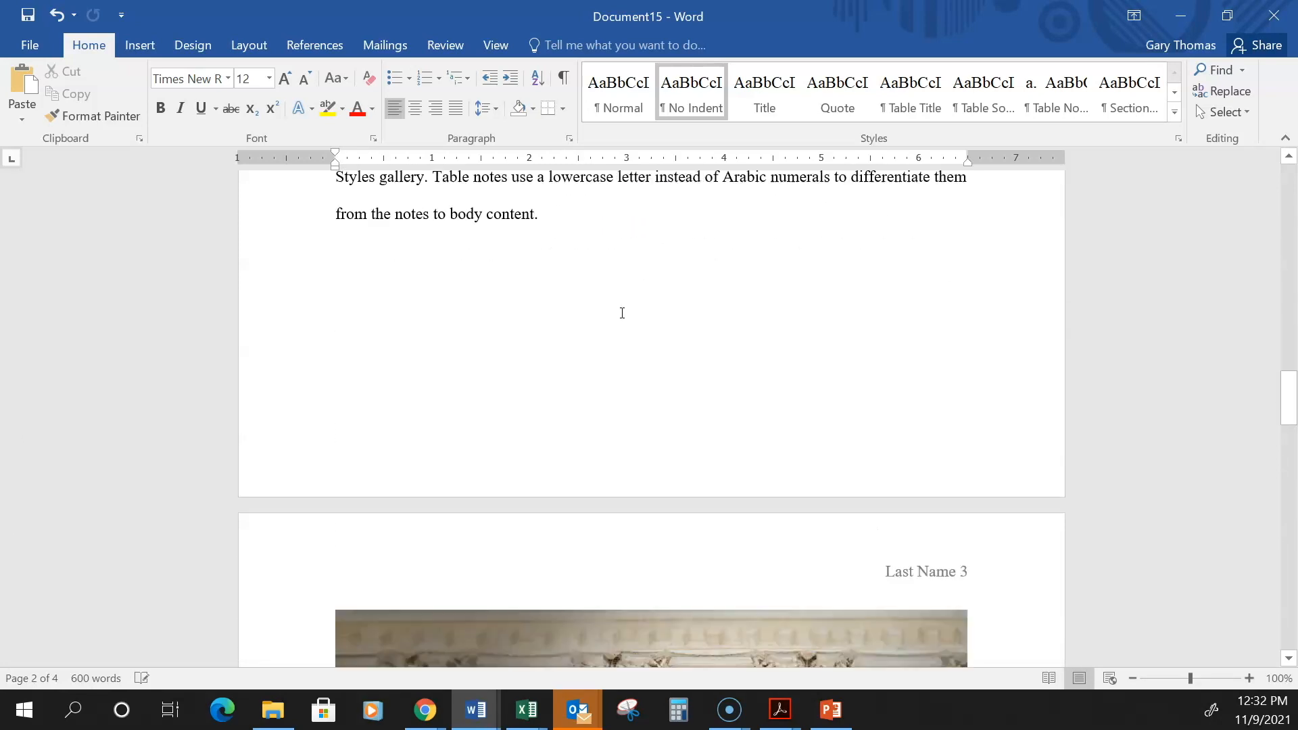
{"action": "scroll", "coordinate": [623, 312], "scroll_direction": "down", "scroll_amount": 11}
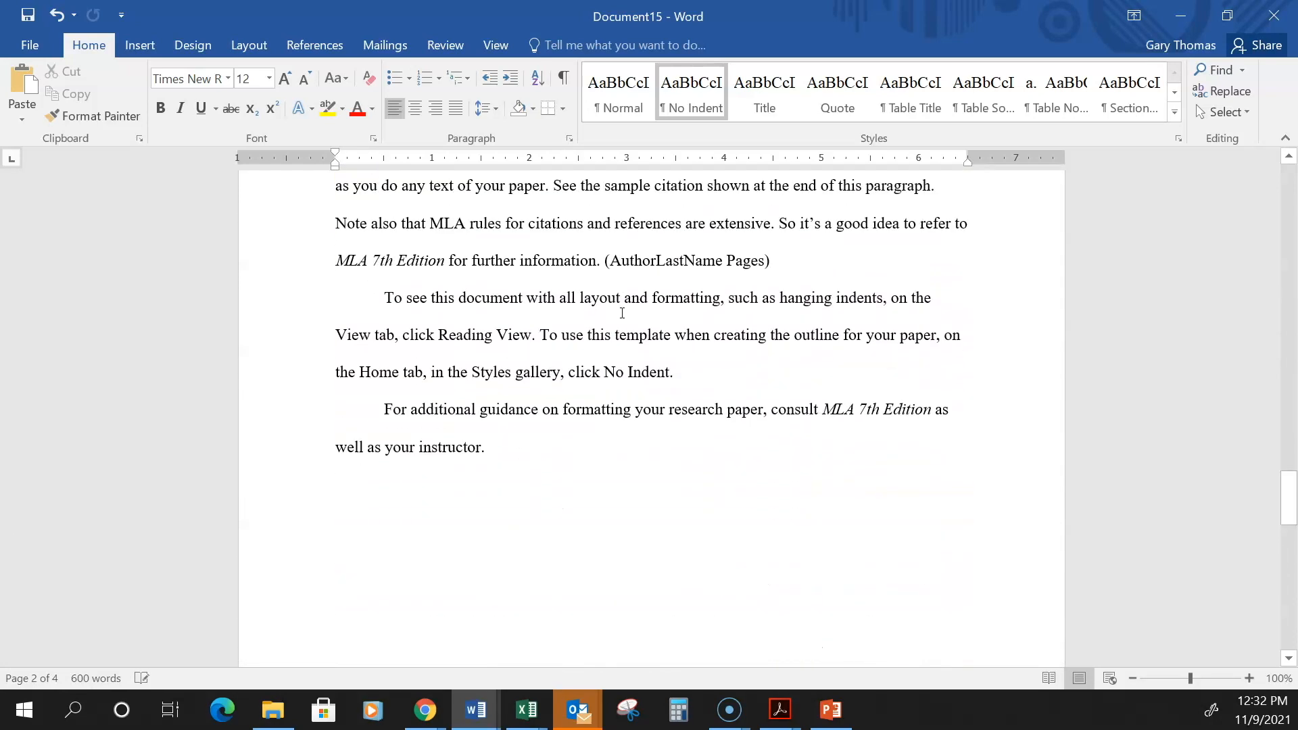
{"action": "scroll", "coordinate": [624, 318], "scroll_direction": "up", "scroll_amount": 4}
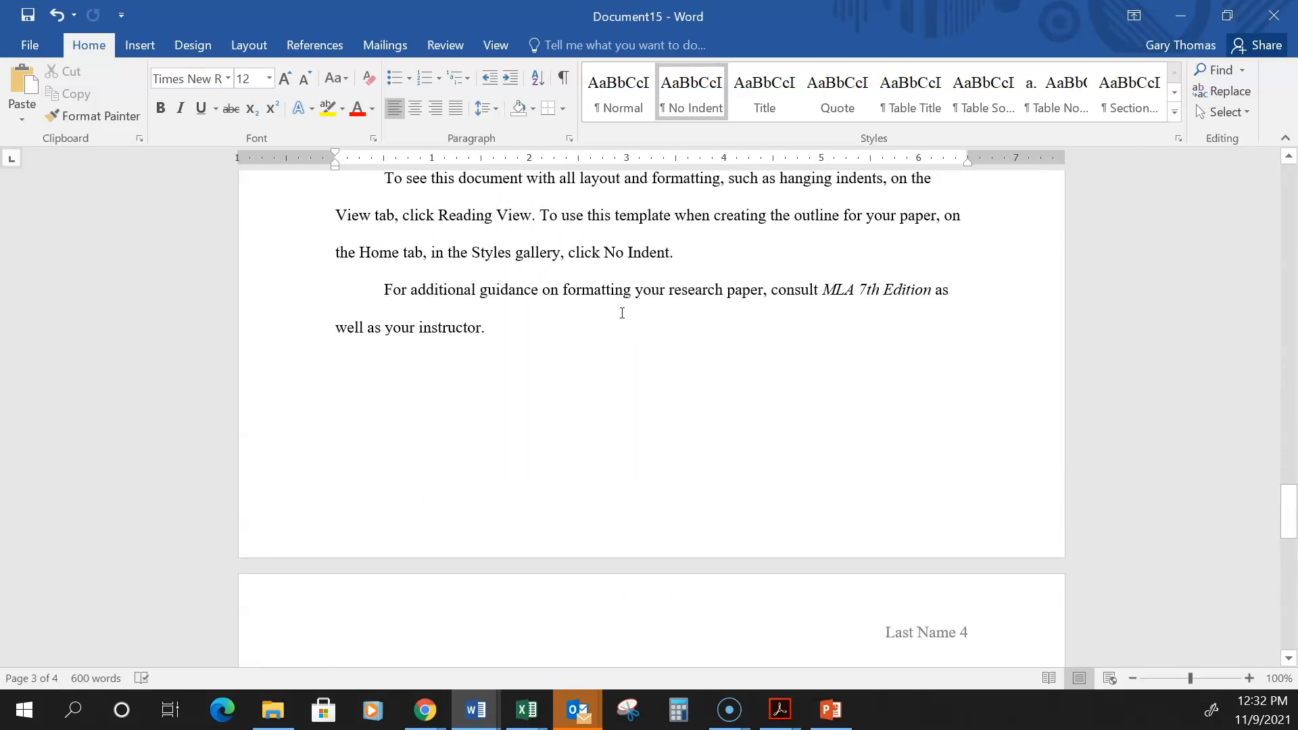
{"action": "scroll", "coordinate": [623, 313], "scroll_direction": "down", "scroll_amount": 4}
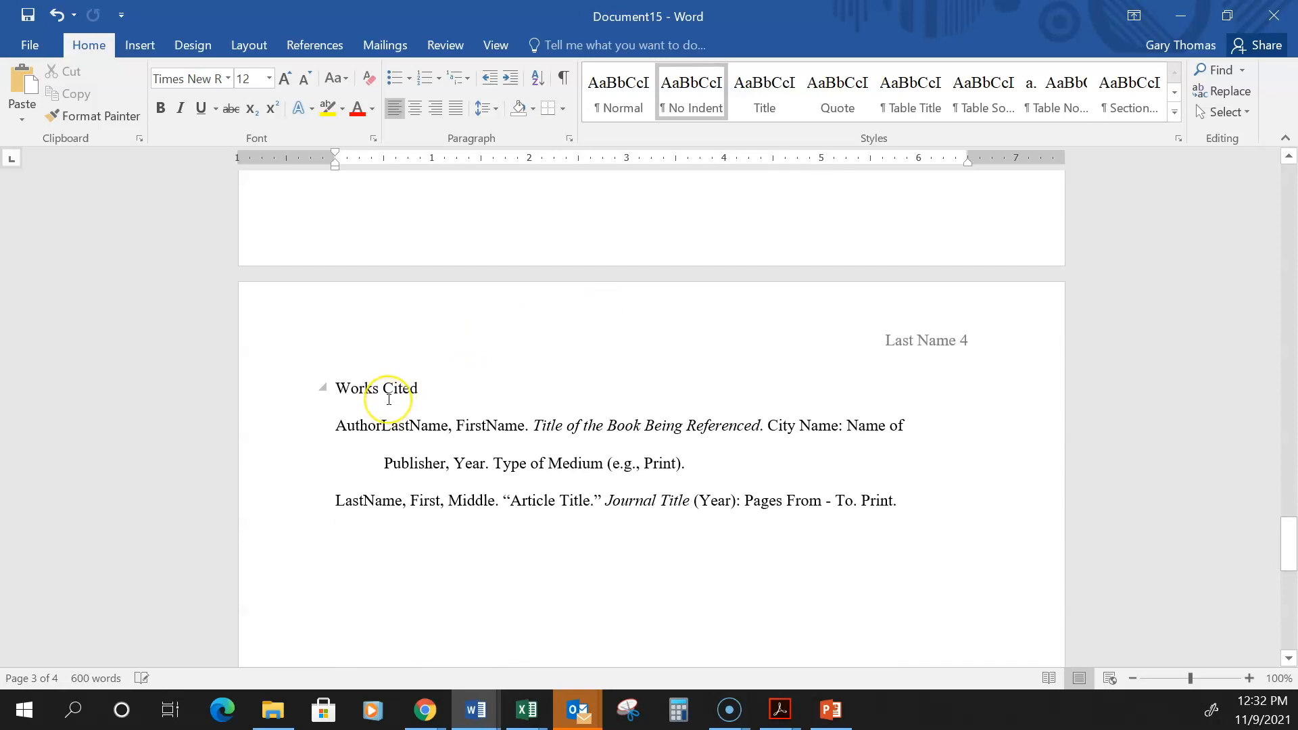
{"action": "left_click_drag", "start_coordinate": [374, 420], "coordinate": [509, 416]}
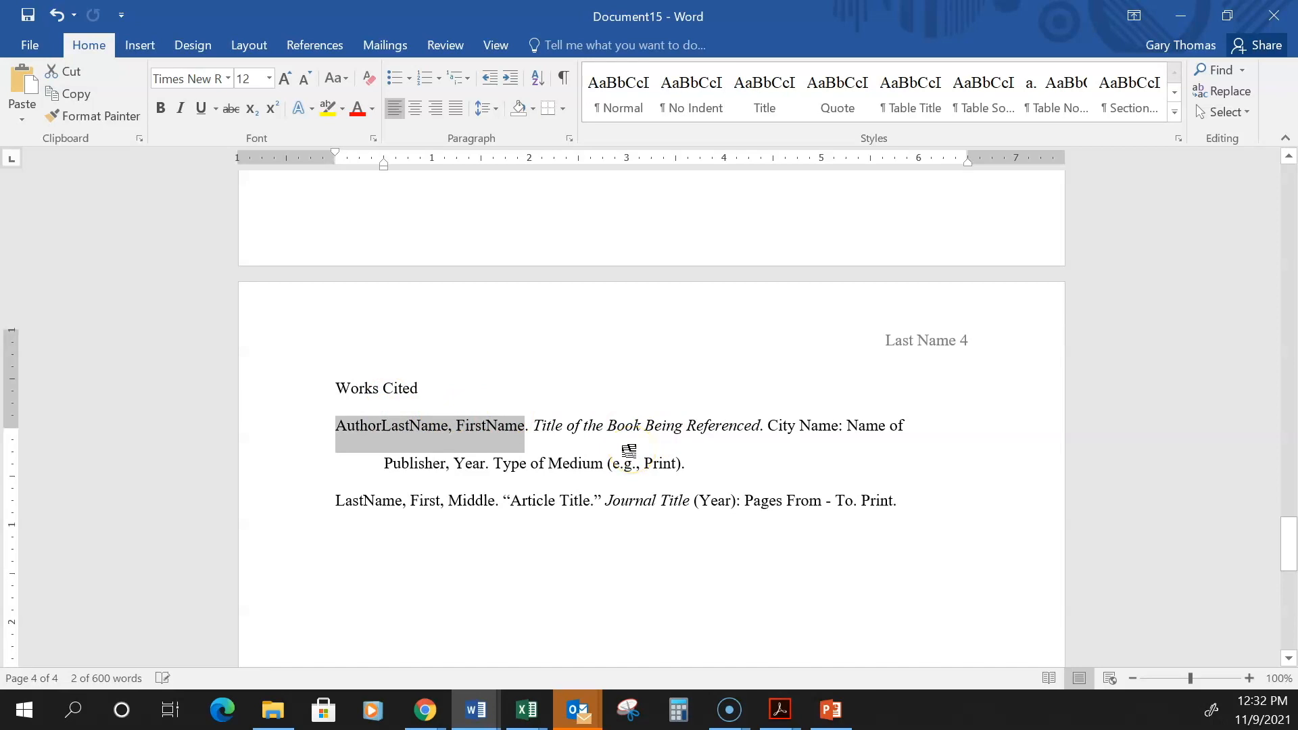
Replace the block quotation placeholder on page 2 with "Here is a really long quotation, that runs on for more than four lines."
{"action": "scroll", "coordinate": [629, 450], "scroll_direction": "up", "scroll_amount": 14}
{"action": "scroll", "coordinate": [633, 450], "scroll_direction": "up", "scroll_amount": 10}
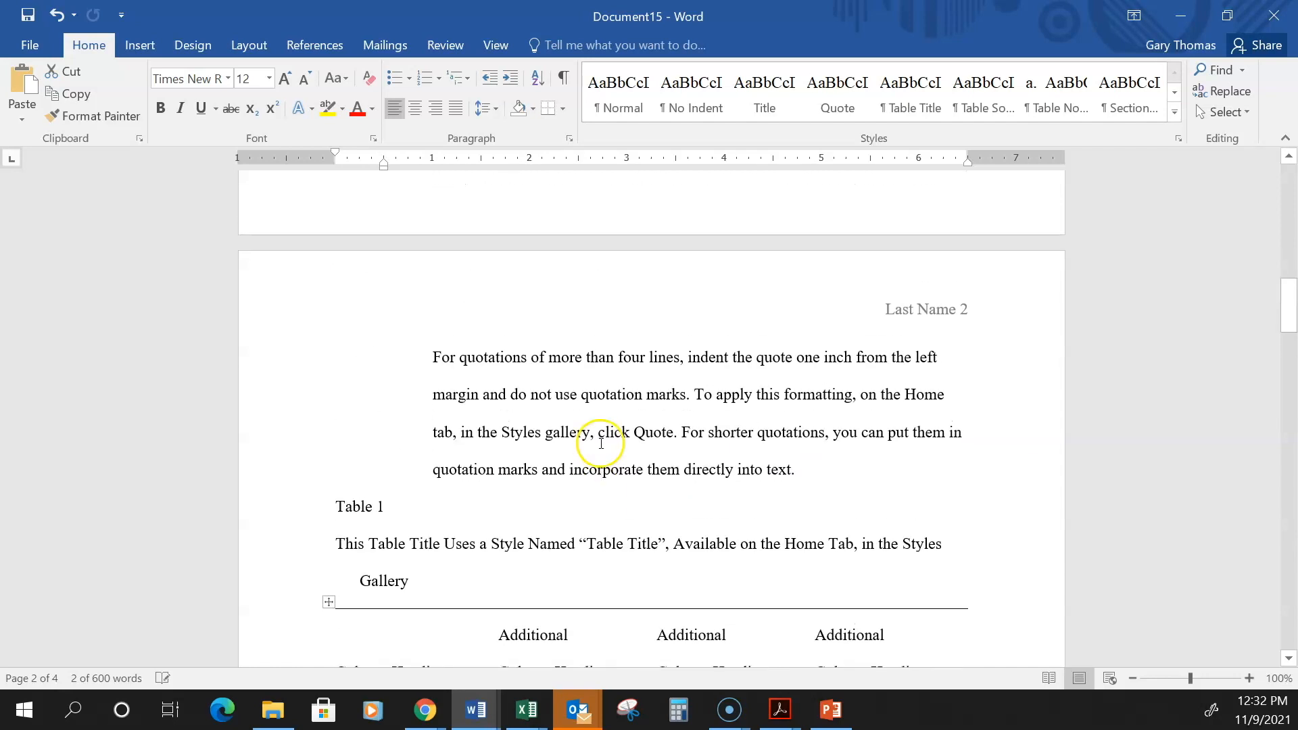
{"action": "scroll", "coordinate": [601, 444], "scroll_direction": "up", "scroll_amount": 2}
{"action": "triple_click", "coordinate": [592, 506]}
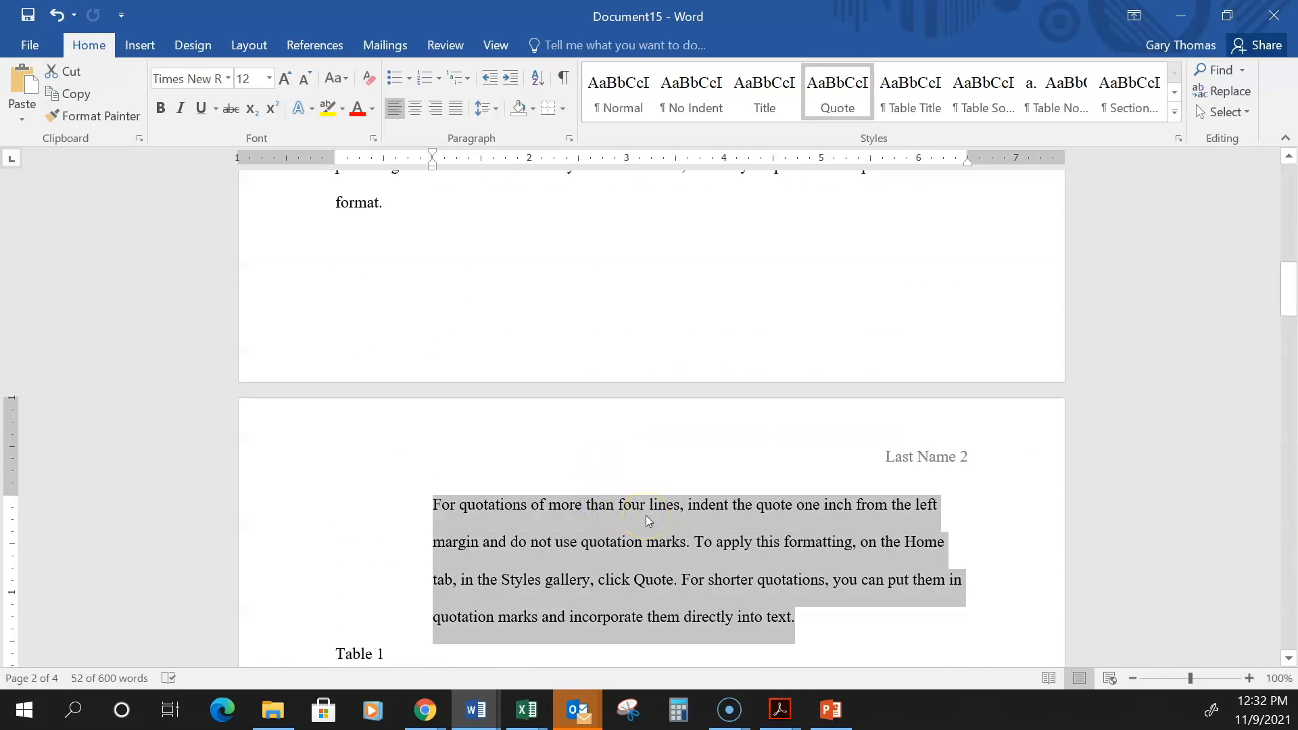
{"action": "scroll", "coordinate": [647, 515], "scroll_direction": "up", "scroll_amount": 1}
{"action": "scroll", "coordinate": [651, 481], "scroll_direction": "down", "scroll_amount": 2}
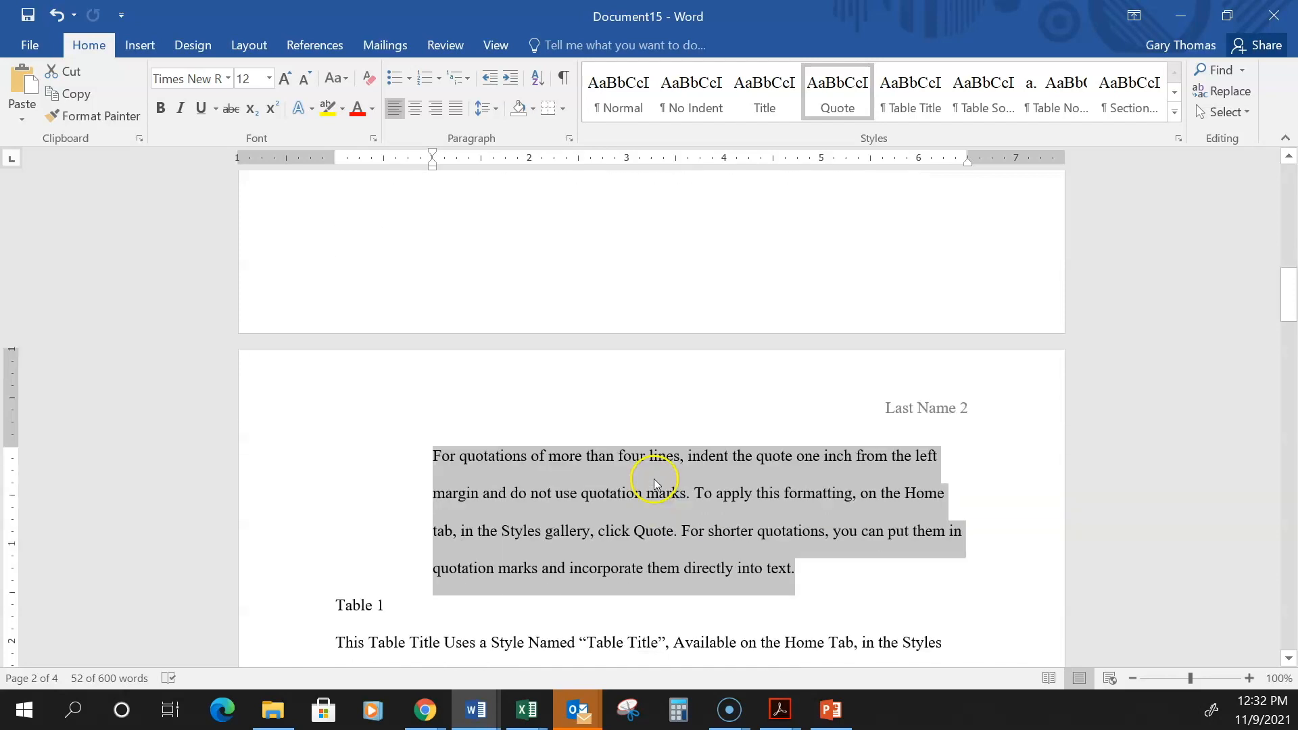
{"action": "type", "text": "Here is a really long qu"}
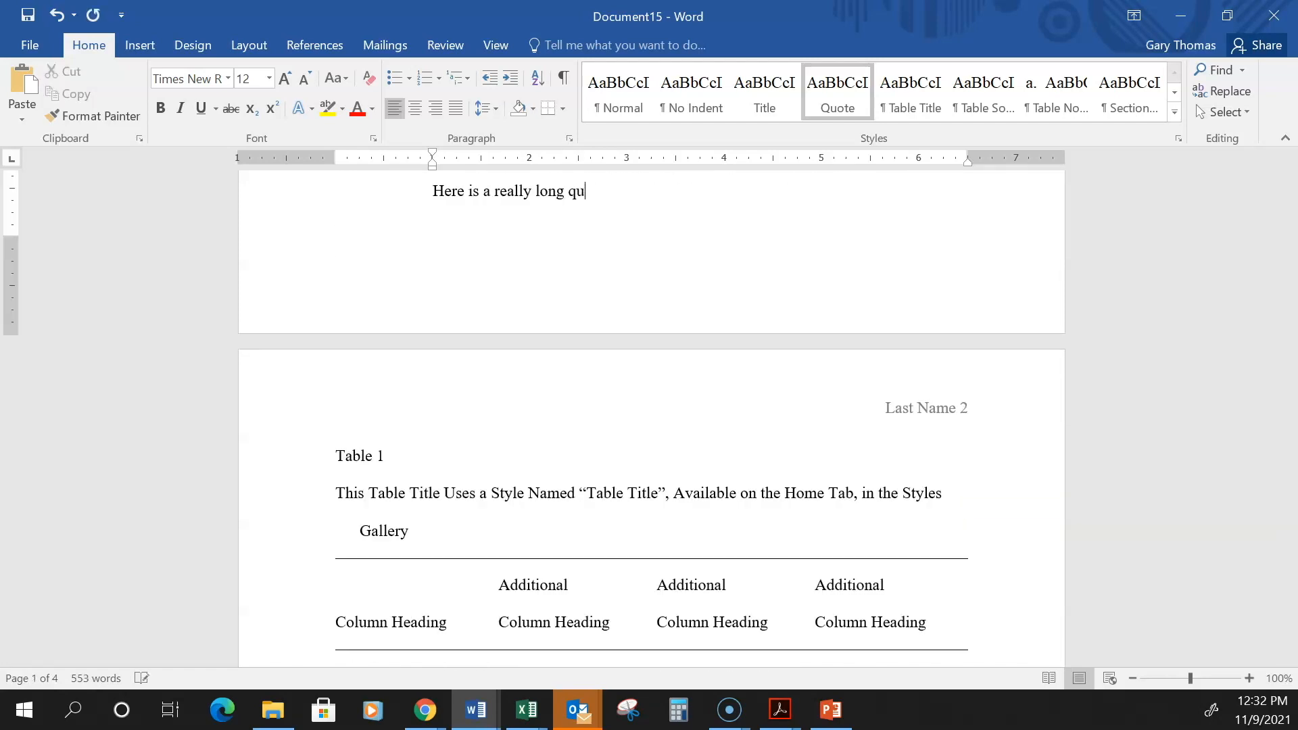
{"action": "type", "text": "otation, that runs on for m"}
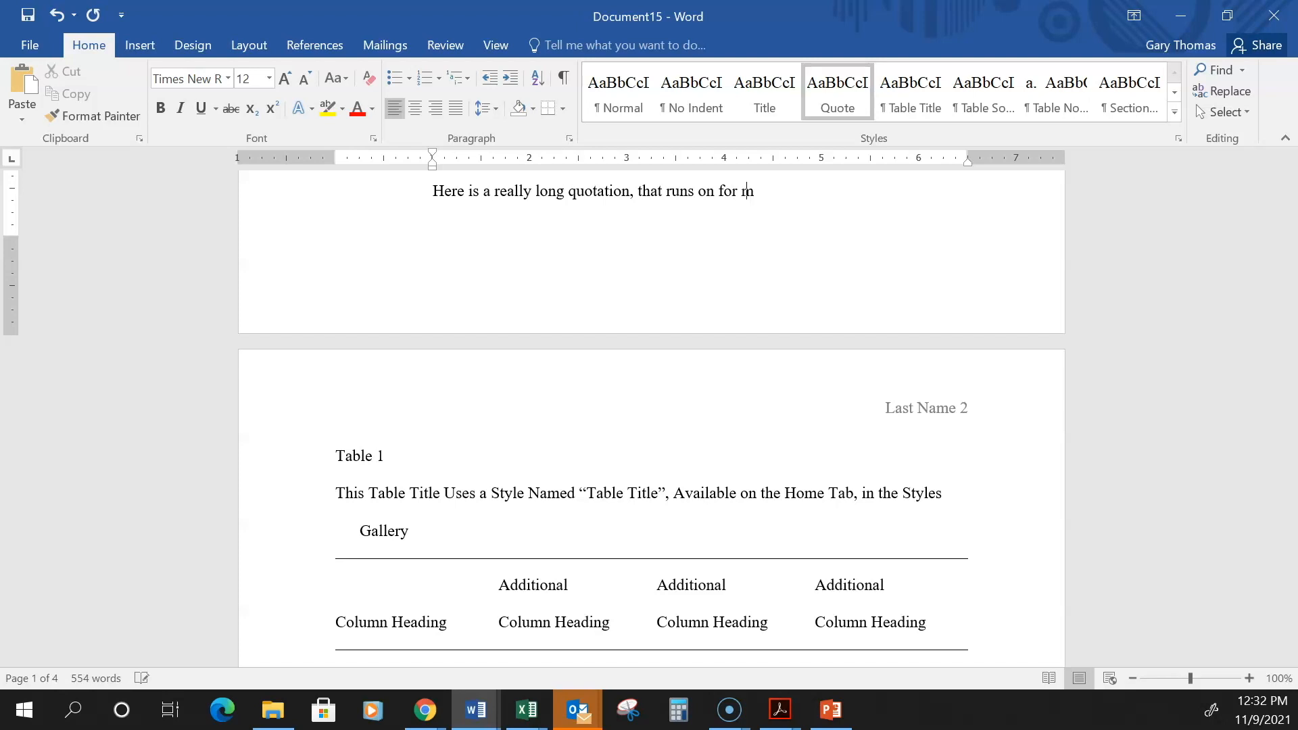
{"action": "type", "text": "ore than four lines"}
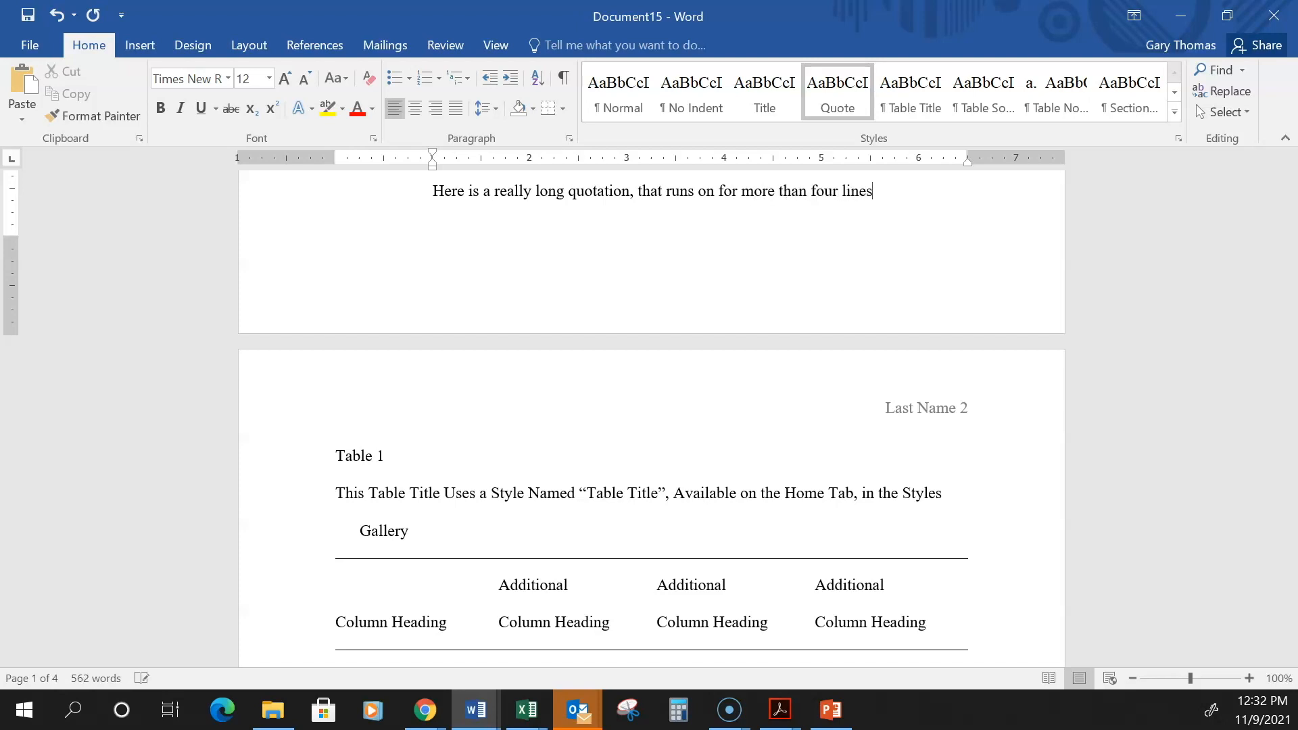
{"action": "type", "text": "."}
Add a Normal-style paragraph after the quotation: "Here is a regular paragraph. I need to change it because it’s a quotation and it’s really long."
{"action": "scroll", "coordinate": [706, 446], "scroll_direction": "up", "scroll_amount": 5}
{"action": "left_click", "coordinate": [725, 397]}
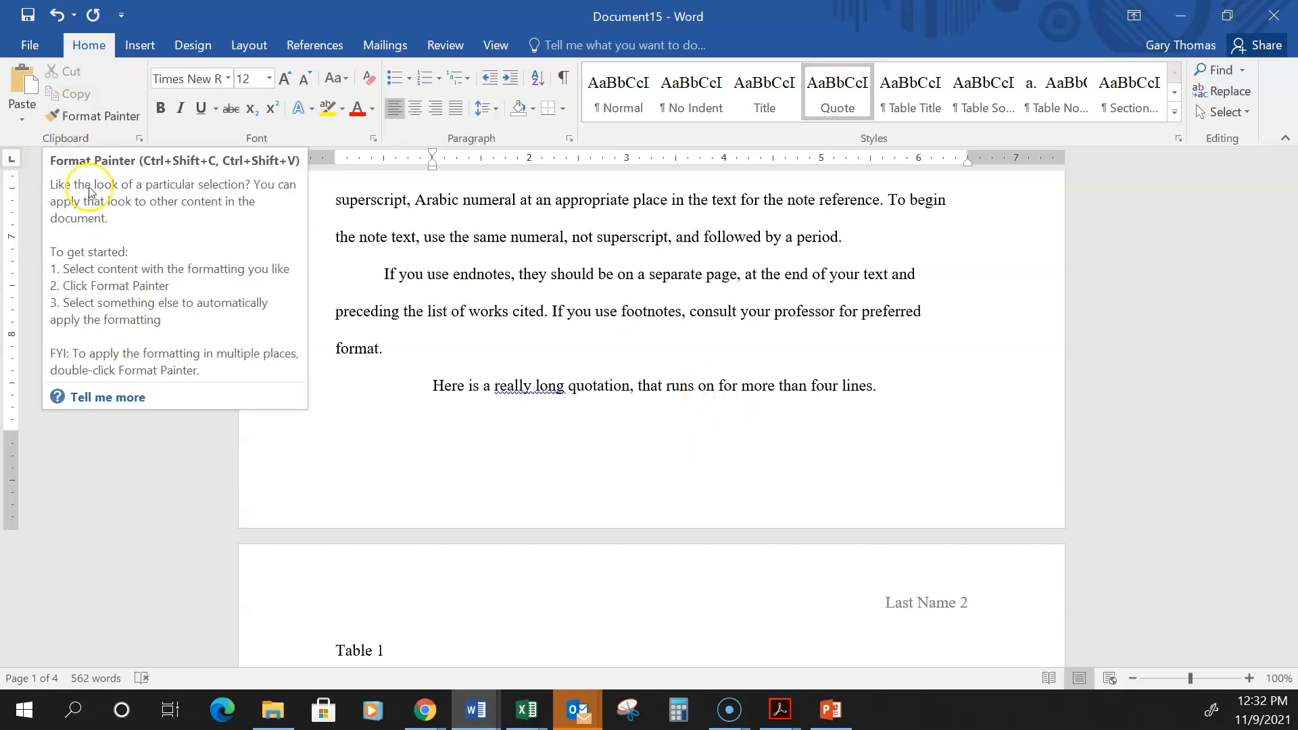
{"action": "scroll", "coordinate": [342, 449], "scroll_direction": "down", "scroll_amount": 3}
{"action": "scroll", "coordinate": [499, 474], "scroll_direction": "down", "scroll_amount": 3}
{"action": "scroll", "coordinate": [500, 464], "scroll_direction": "up", "scroll_amount": 3}
{"action": "left_click", "coordinate": [907, 293]}
{"action": "key", "text": "Return"}
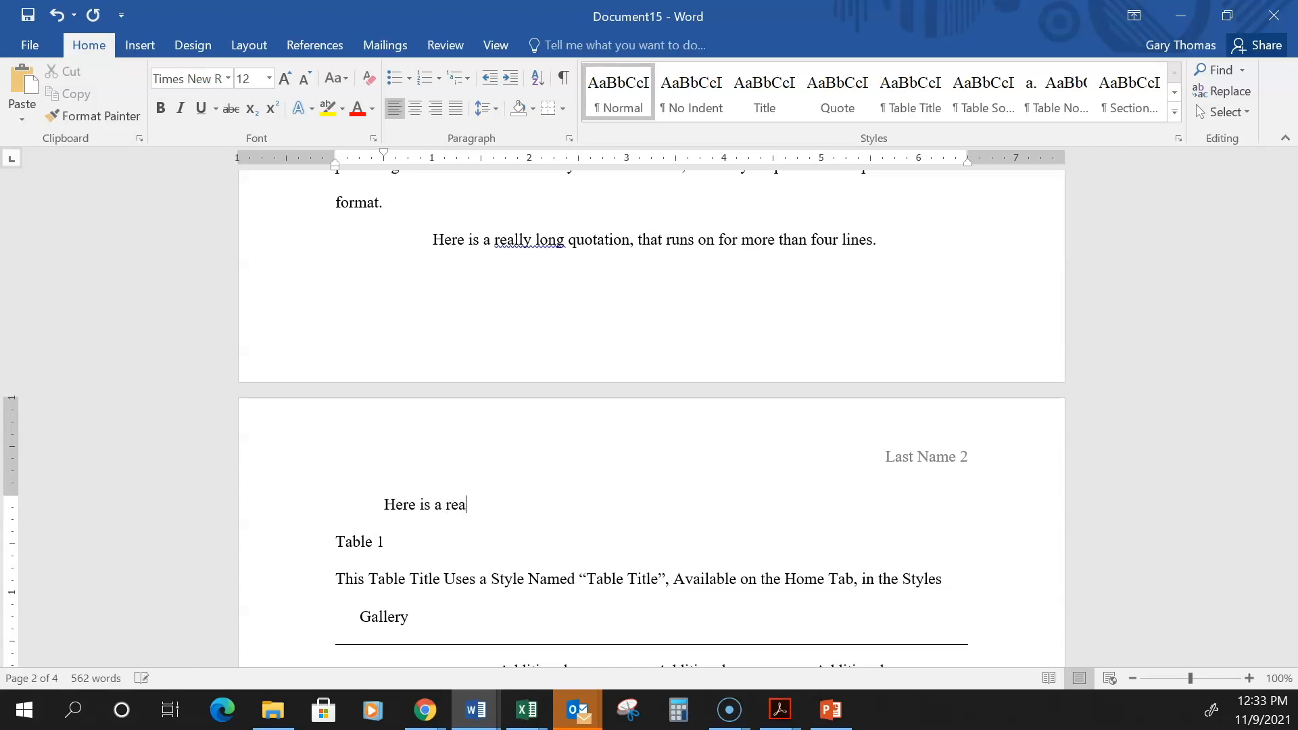
{"action": "type", "text": "lar paragraph. I need to change it because it’s a quotati"}
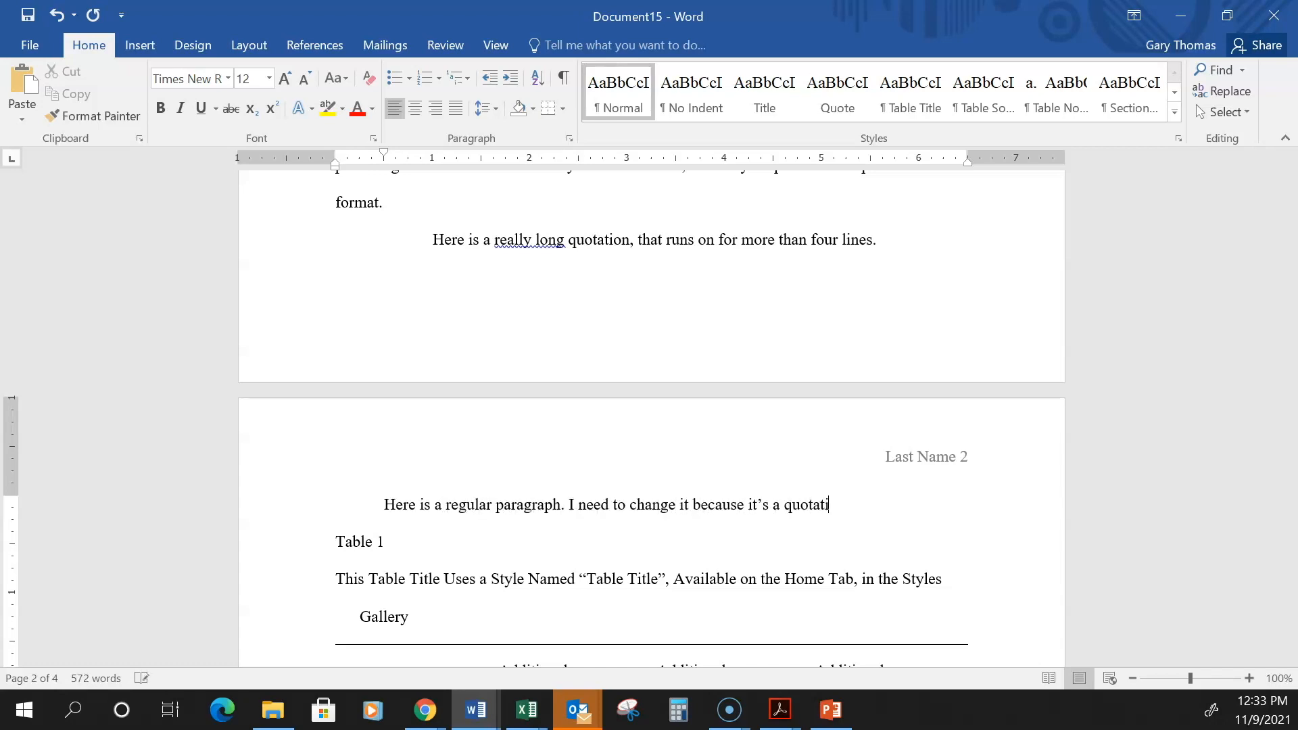
{"action": "type", "text": "on and it’s really long."}
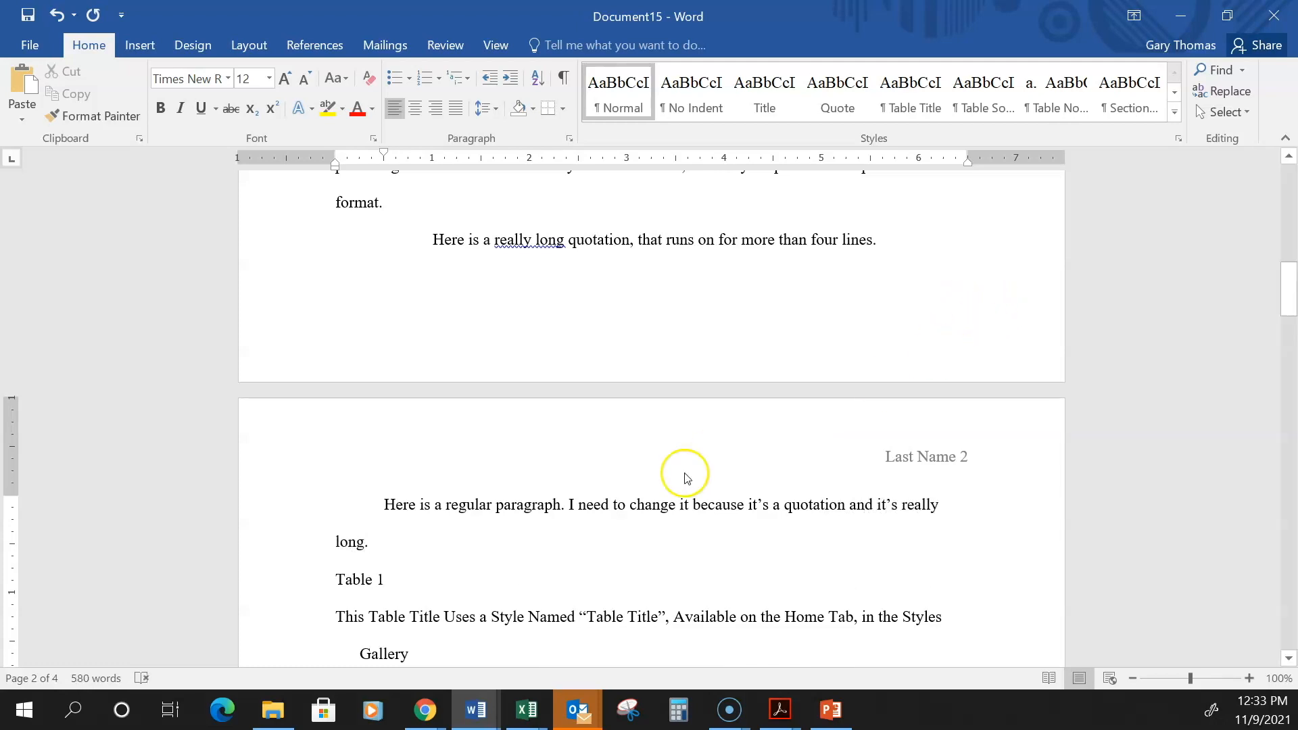
Copy the long quotation's formatting onto the "Here is a regular paragraph" text at the start of page 2 with Format Painter
{"action": "left_click", "coordinate": [510, 231]}
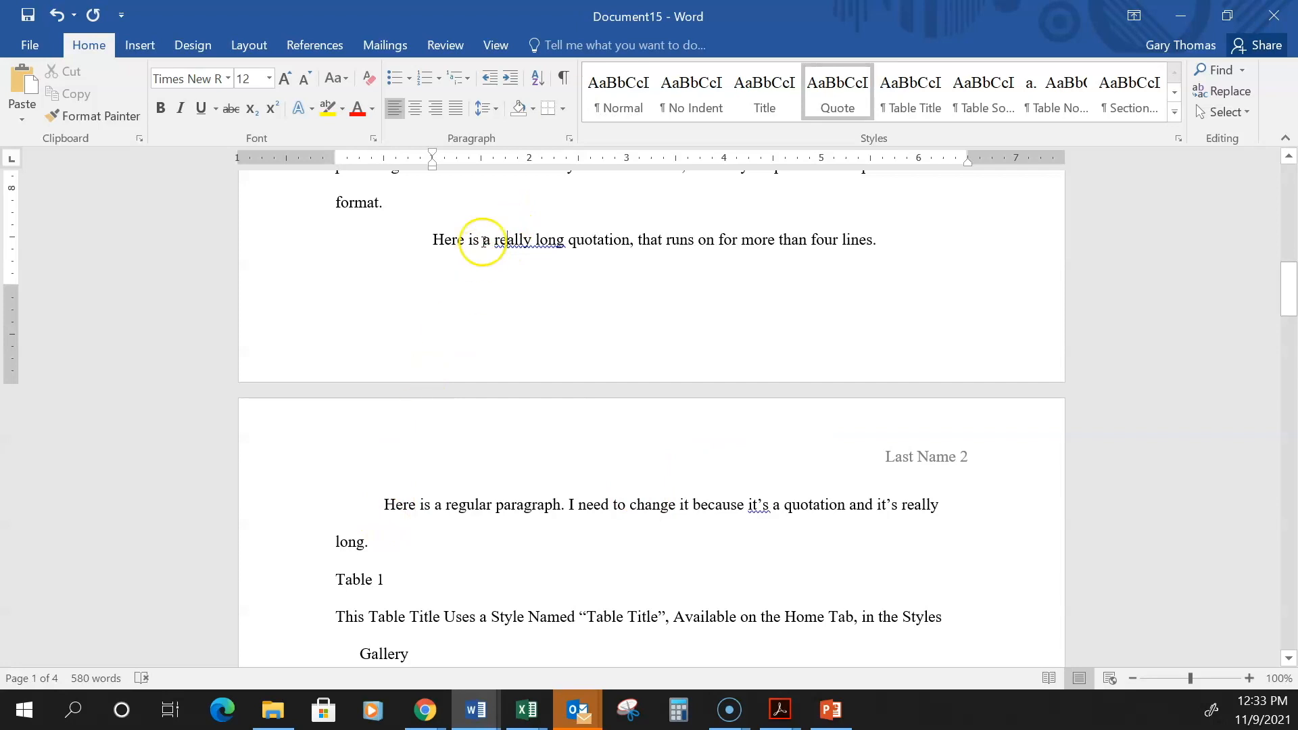
{"action": "left_click", "coordinate": [98, 115]}
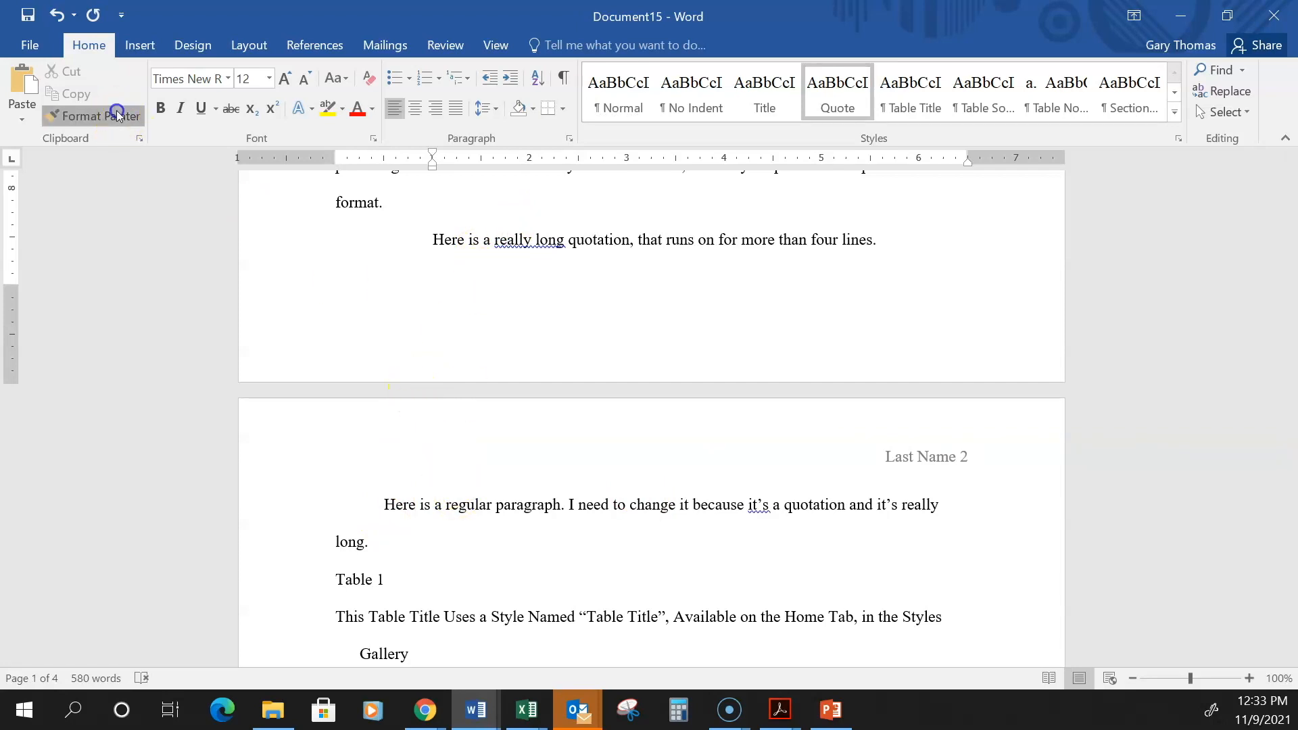
{"action": "left_click", "coordinate": [500, 509]}
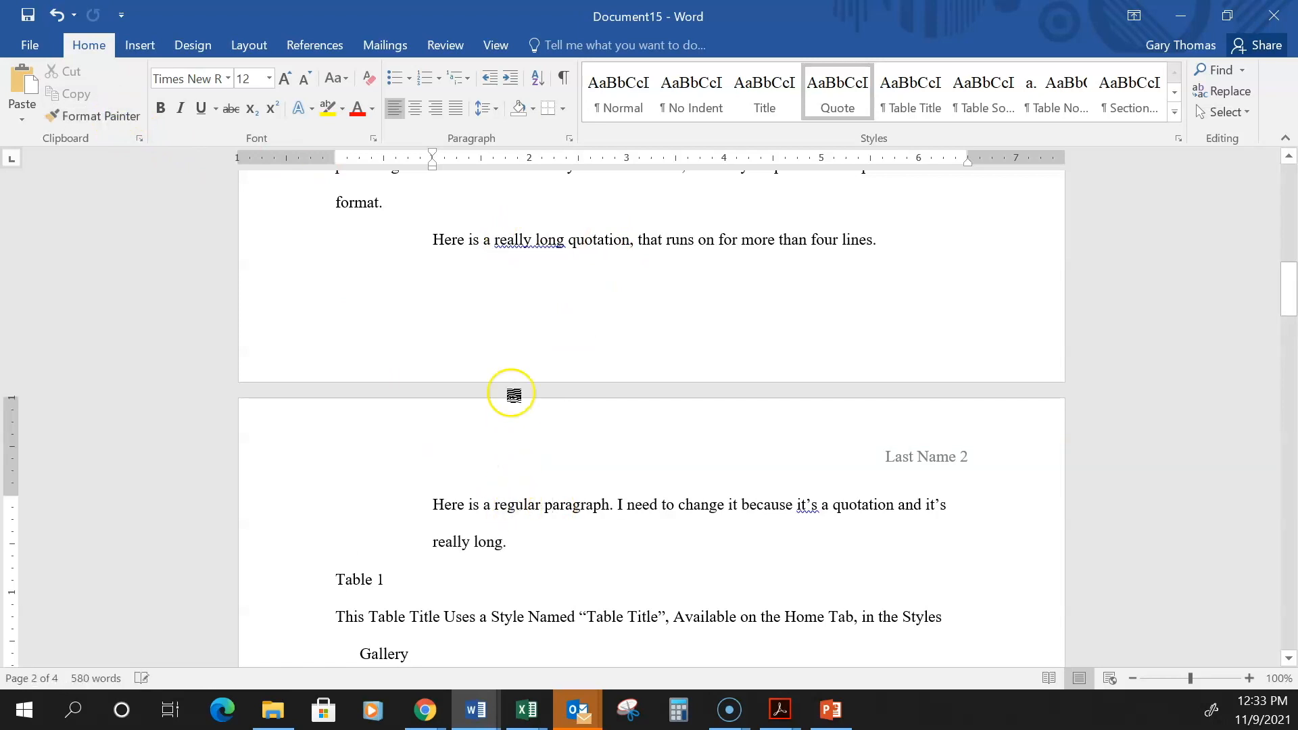
Replace the "Last Name" placeholder in the page 2 header with the student's last name and return to the body text
{"action": "scroll", "coordinate": [676, 483], "scroll_direction": "up", "scroll_amount": 12}
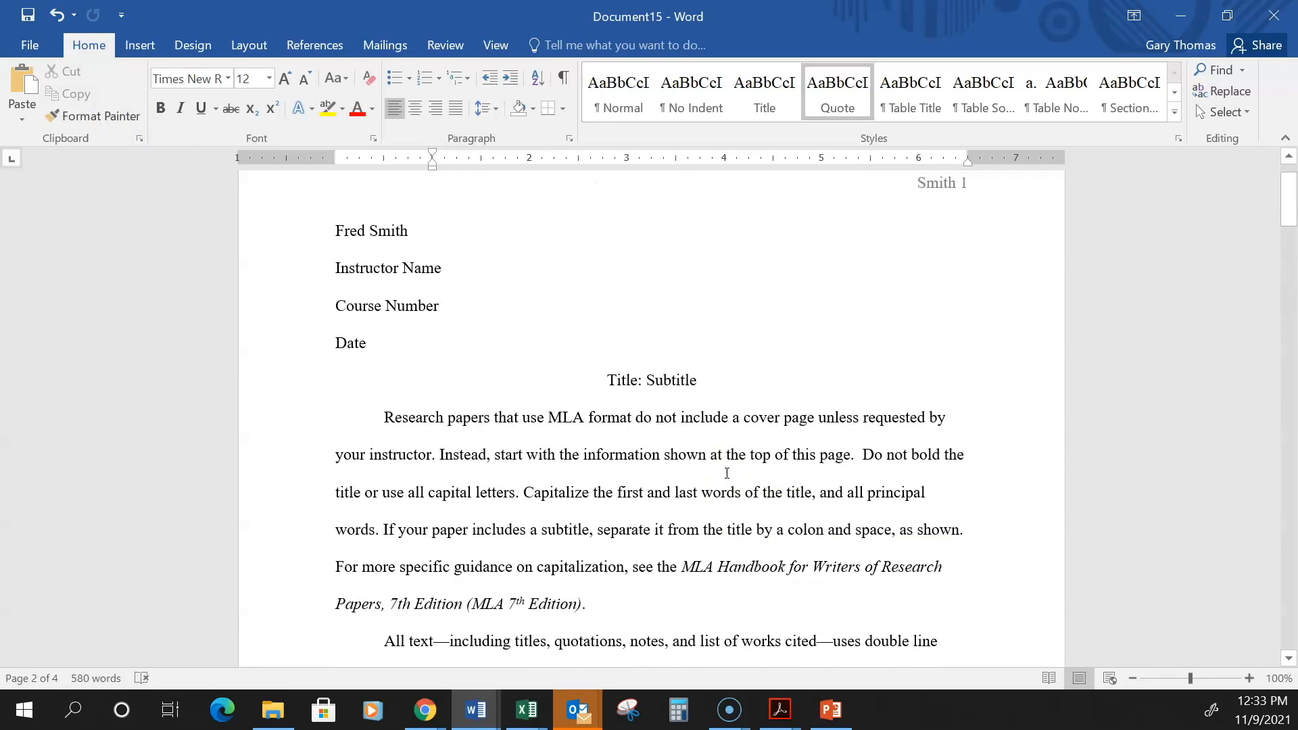
{"action": "scroll", "coordinate": [892, 331], "scroll_direction": "down", "scroll_amount": 12}
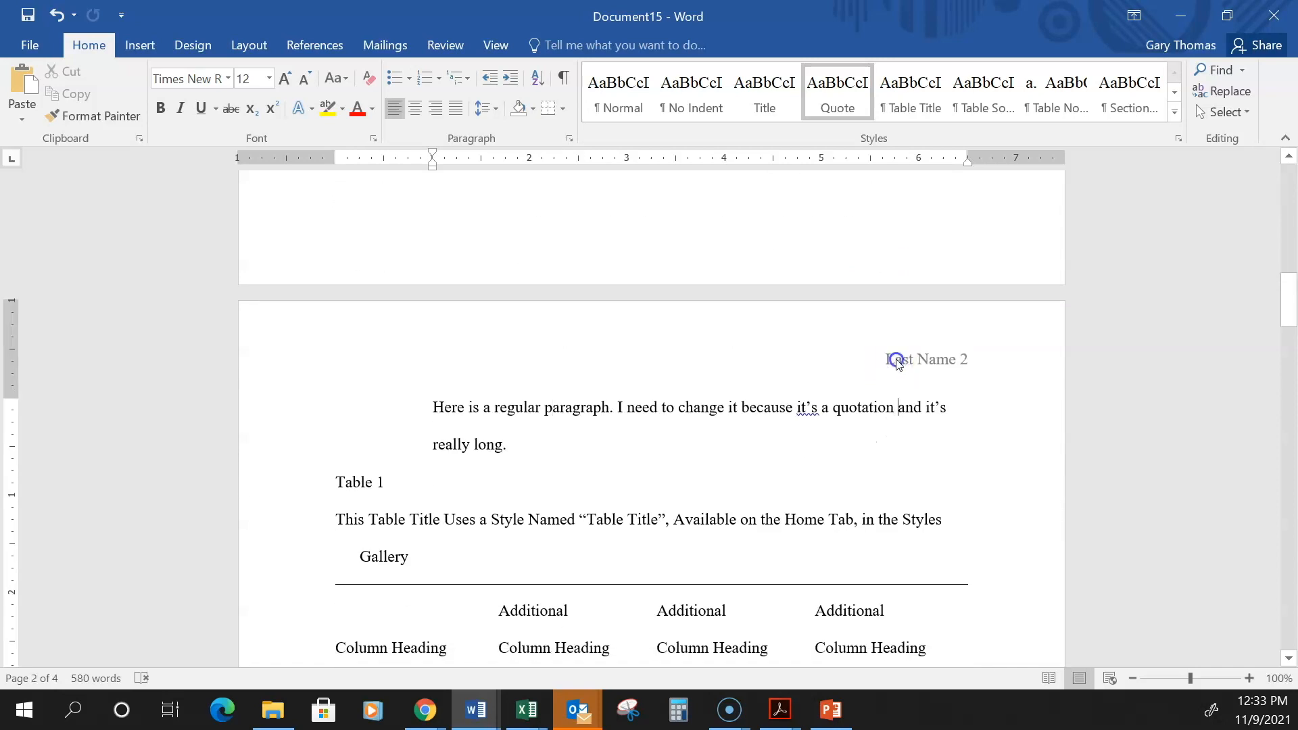
{"action": "double_click", "coordinate": [897, 361]}
{"action": "left_click_drag", "start_coordinate": [886, 359], "coordinate": [945, 360]}
{"action": "type", "text": "Smith"}
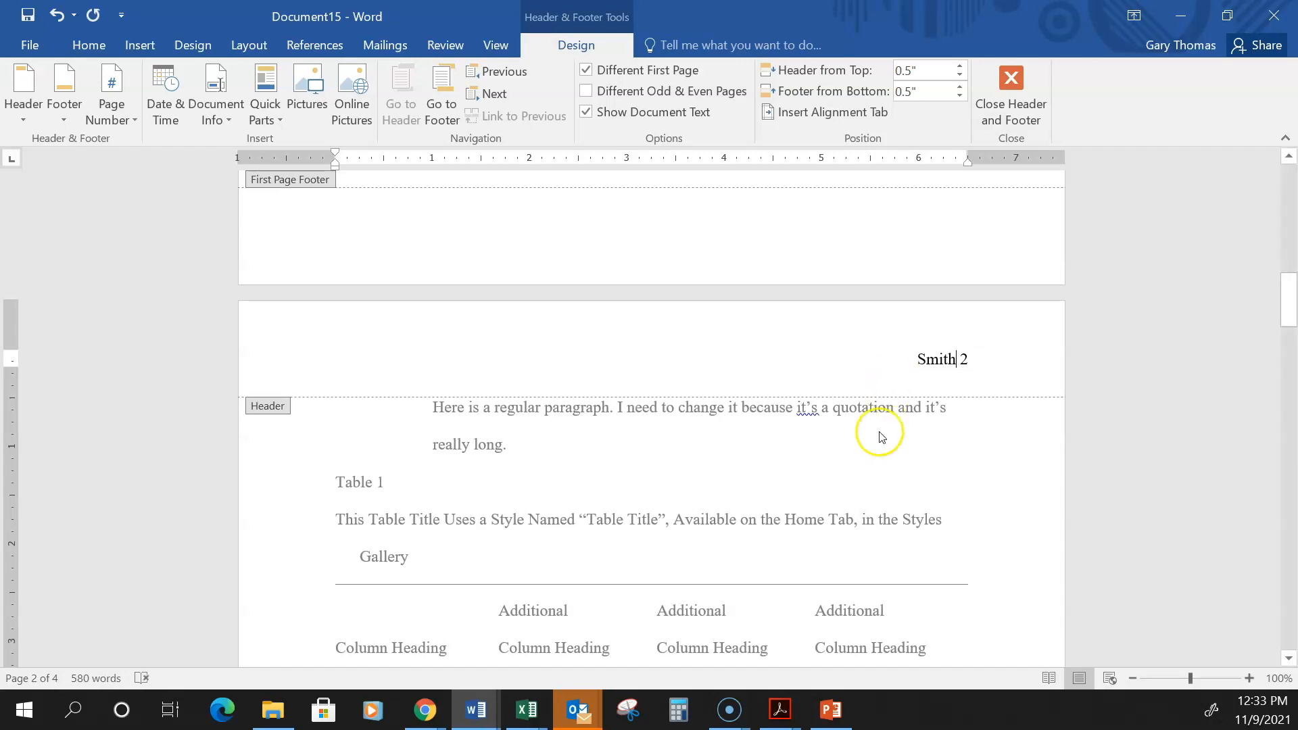
{"action": "double_click", "coordinate": [873, 444]}
Check the running header on page 3 and go back to the beginning of the paper
{"action": "scroll", "coordinate": [873, 443], "scroll_direction": "down", "scroll_amount": 8}
{"action": "scroll", "coordinate": [873, 441], "scroll_direction": "down", "scroll_amount": 12}
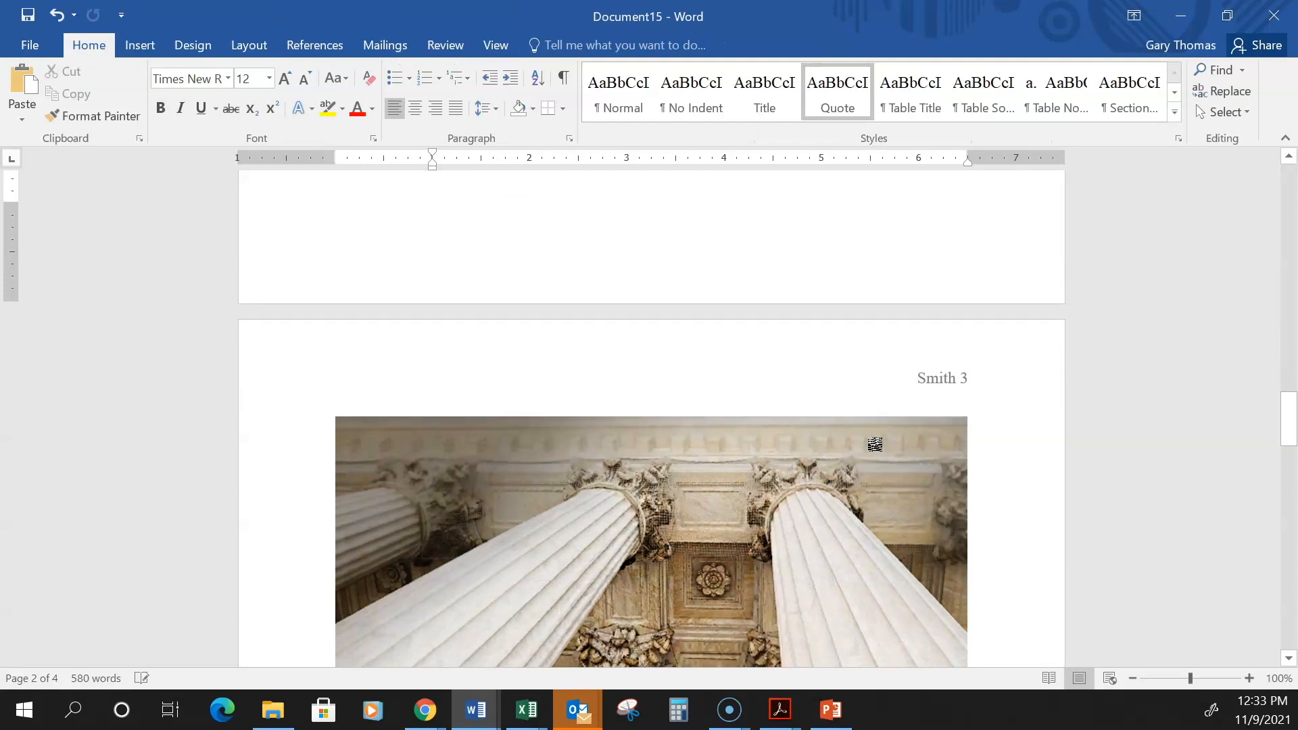
{"action": "scroll", "coordinate": [873, 442], "scroll_direction": "up", "scroll_amount": 7}
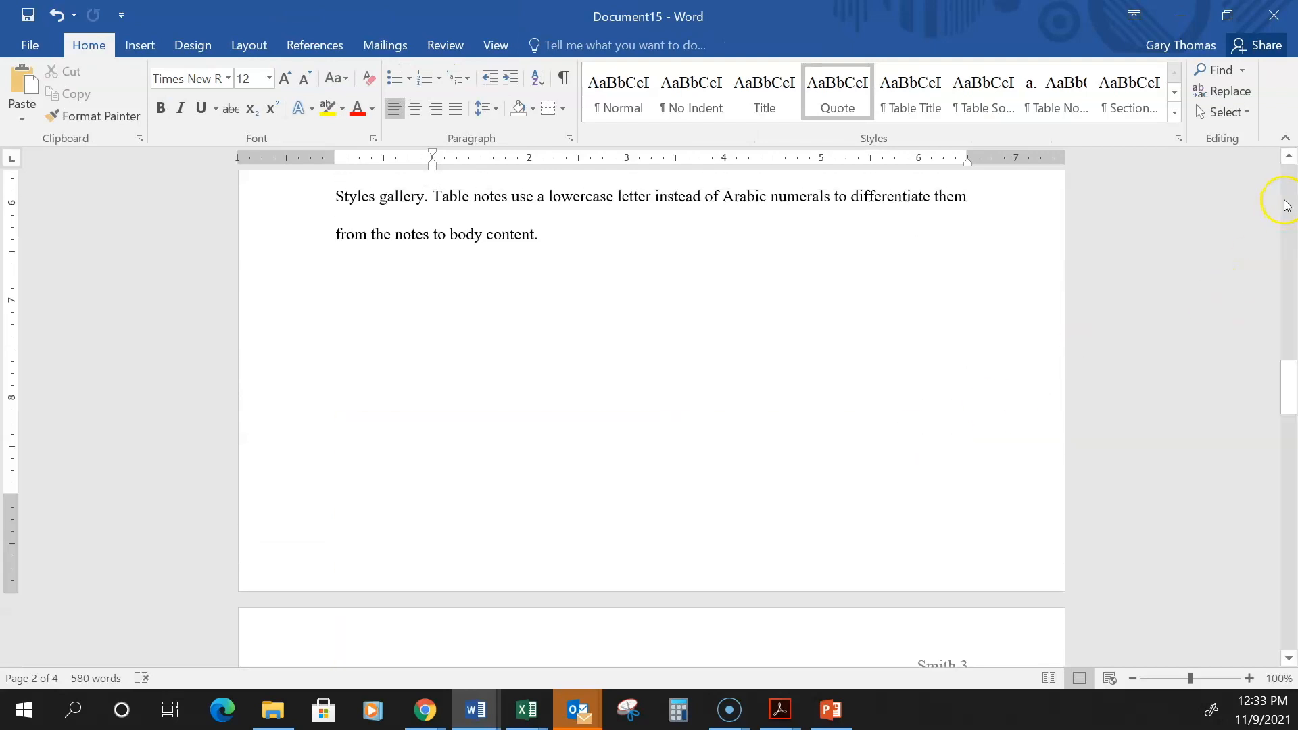
{"action": "scroll", "coordinate": [1288, 196], "scroll_direction": "up", "scroll_amount": 10}
{"action": "left_click", "coordinate": [1287, 196]}
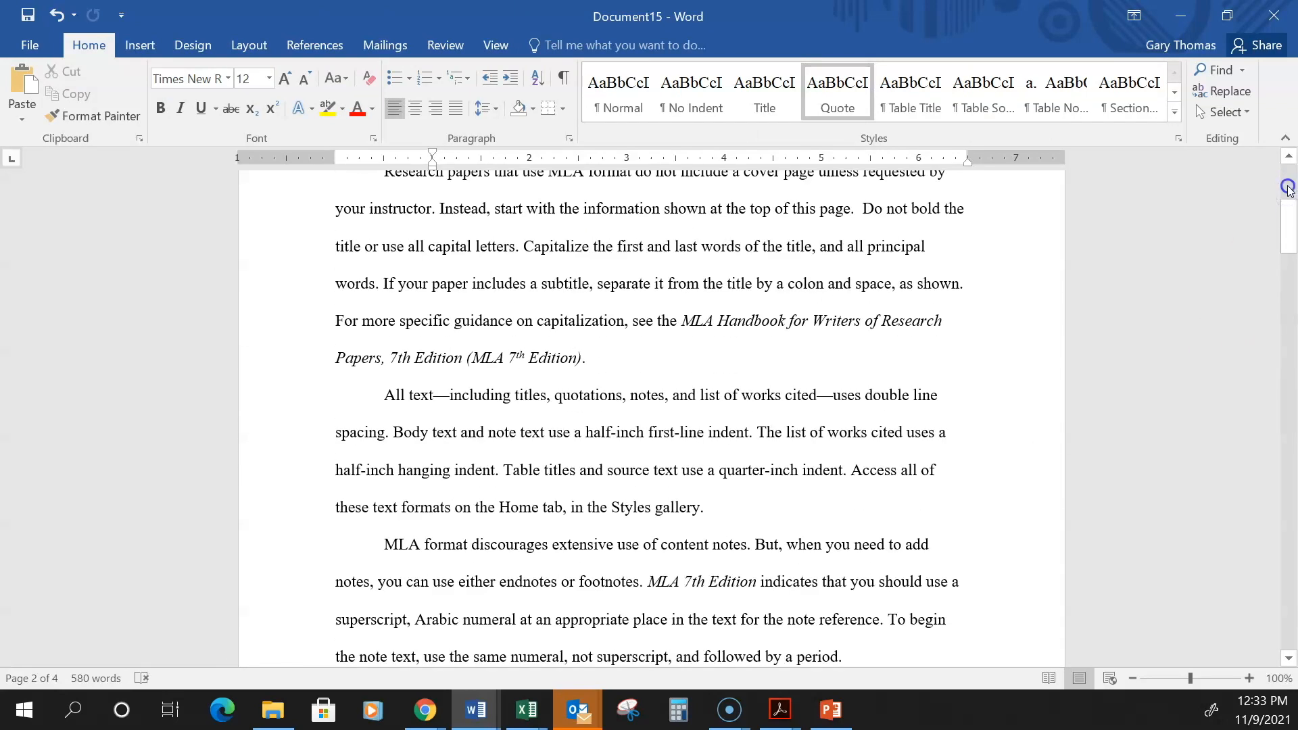
{"action": "left_click", "coordinate": [1288, 196]}
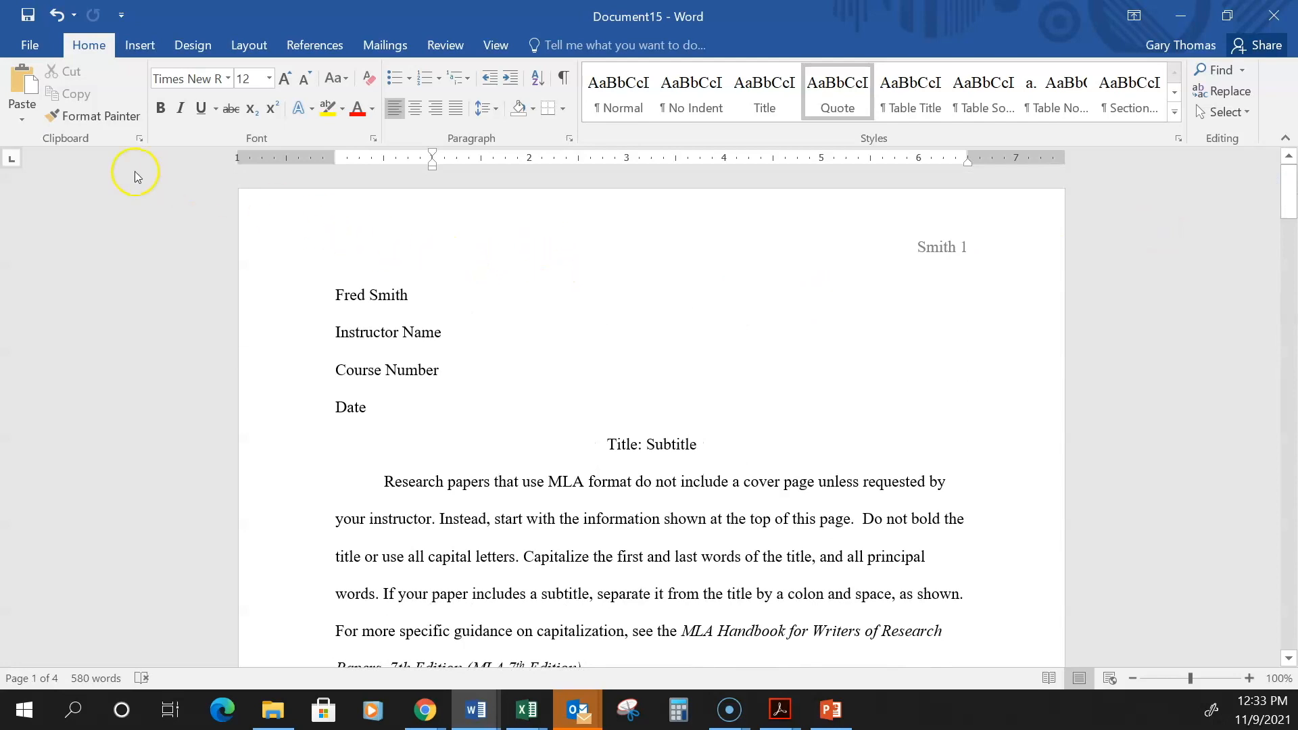